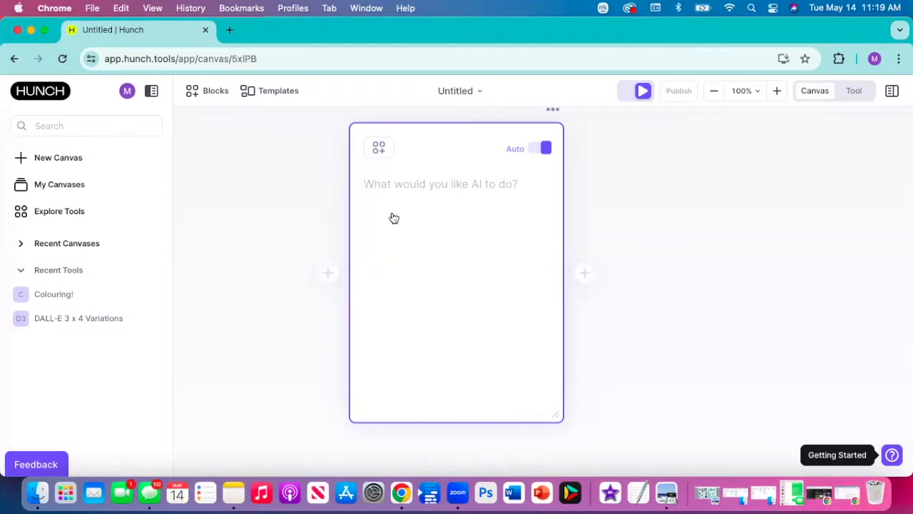
# - Browse the block library's AI Models categories, from text and knowledge through image, vision, transcription, voice and experimental
pyautogui.click(209, 96)
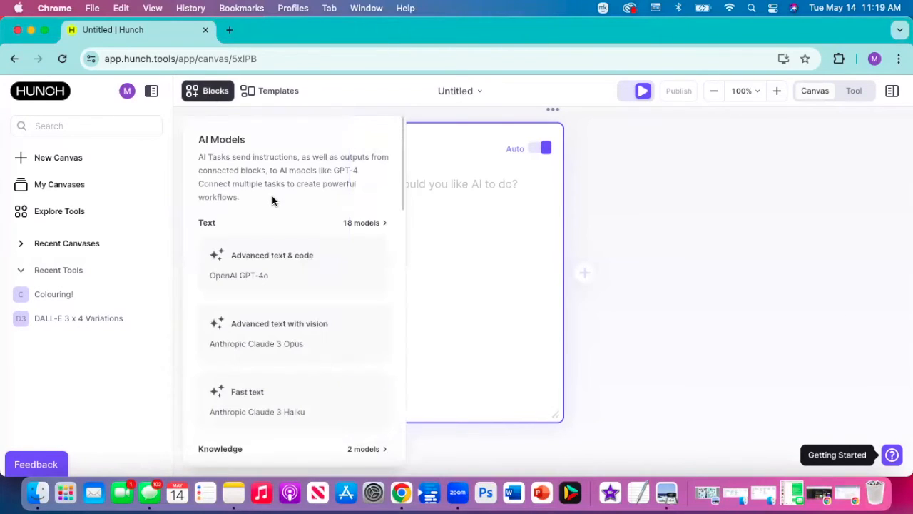
pyautogui.scroll(-1, 281, 214)
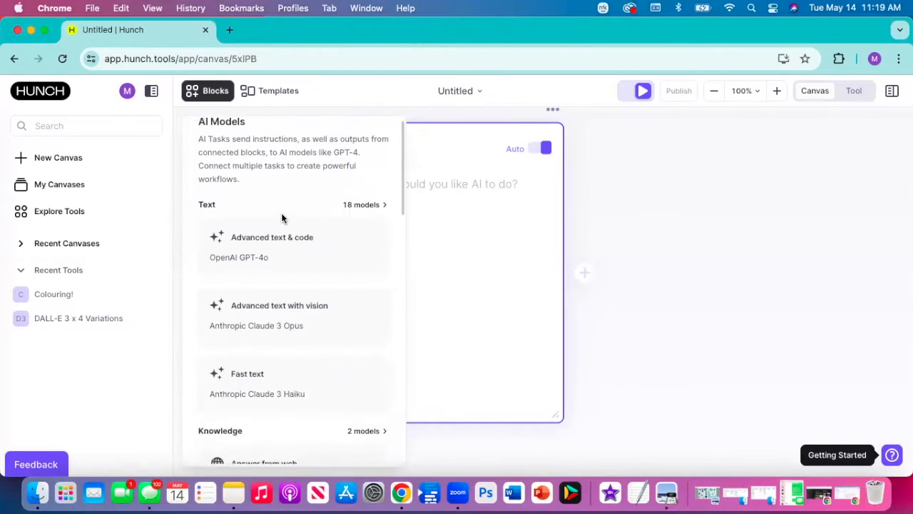
pyautogui.scroll(1, 281, 217)
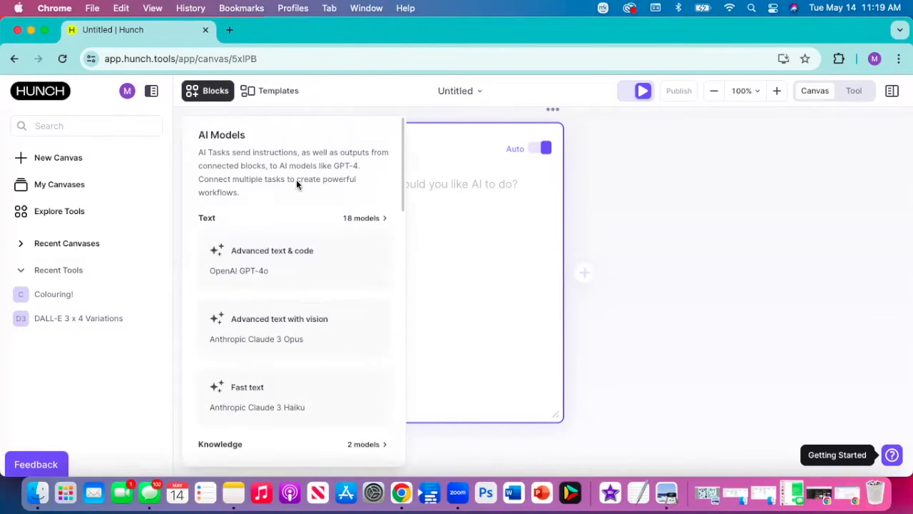
pyautogui.scroll(-3, 296, 184)
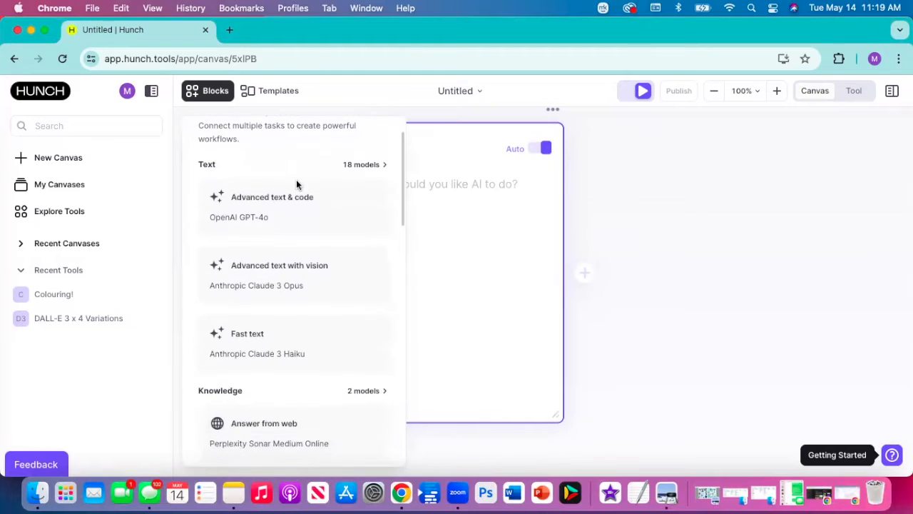
pyautogui.scroll(-1, 296, 179)
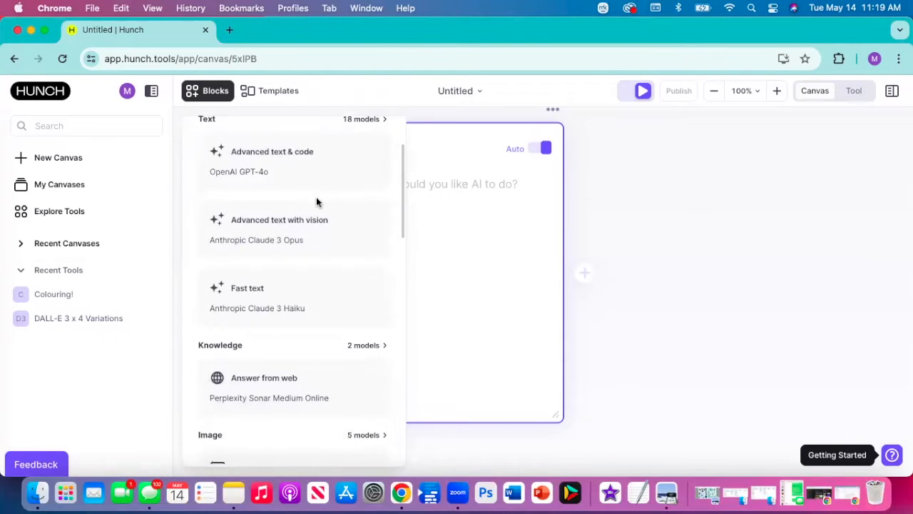
pyautogui.scroll(-2, 317, 207)
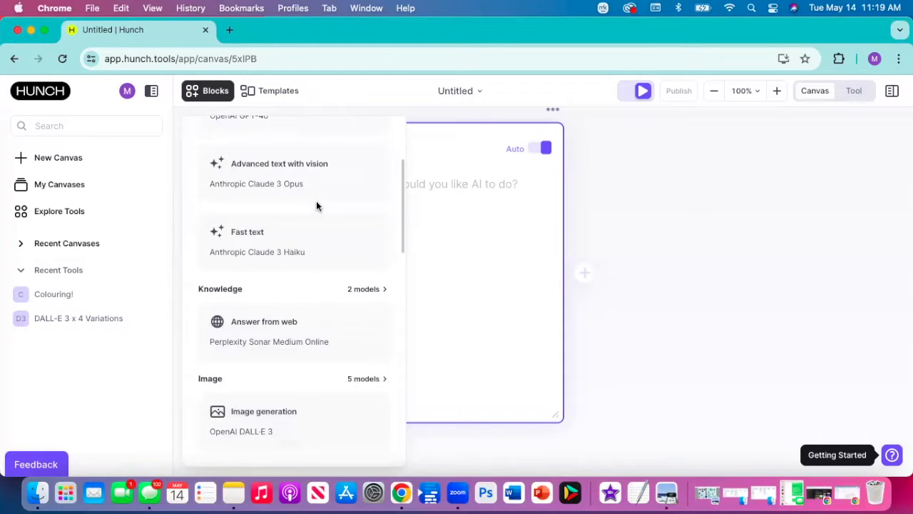
pyautogui.scroll(-3, 318, 206)
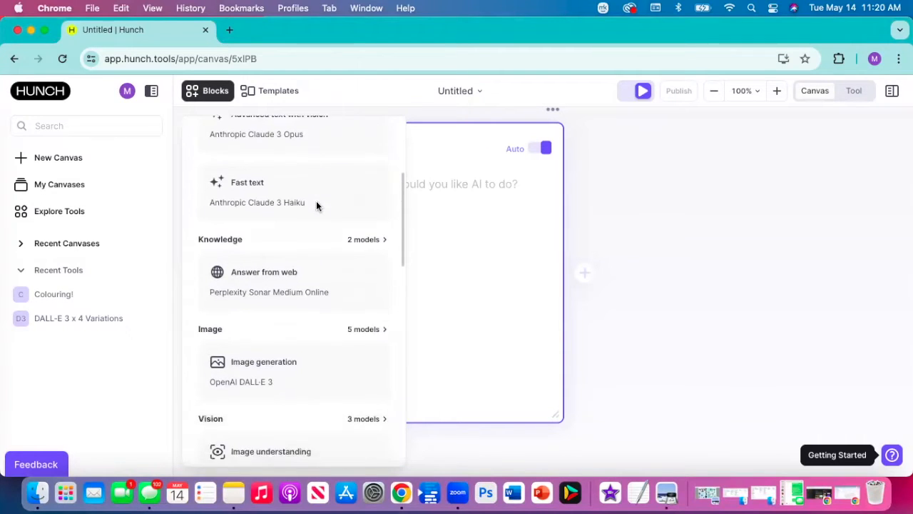
pyautogui.scroll(5, 316, 201)
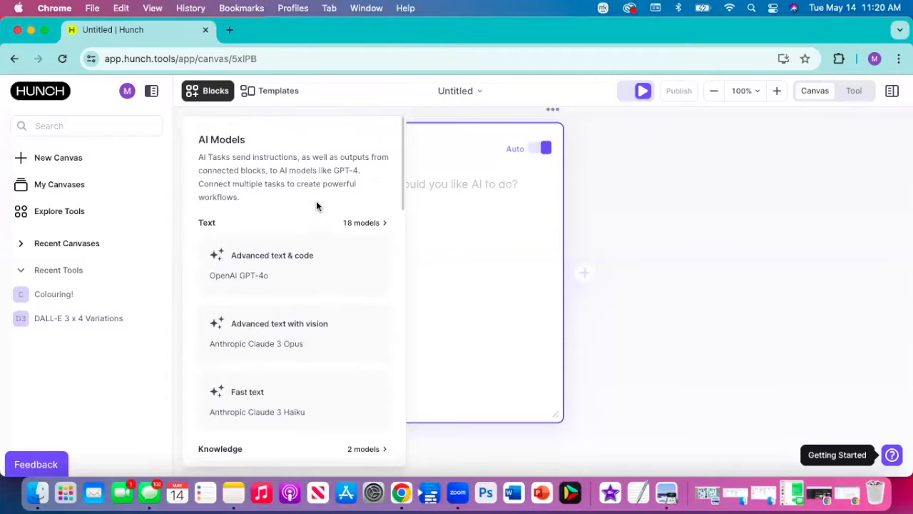
pyautogui.scroll(-9, 306, 188)
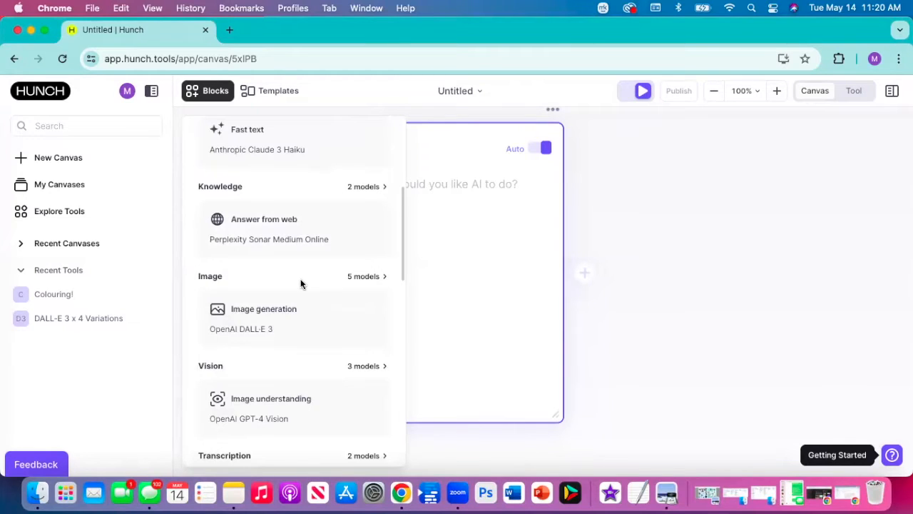
pyautogui.scroll(-4, 301, 284)
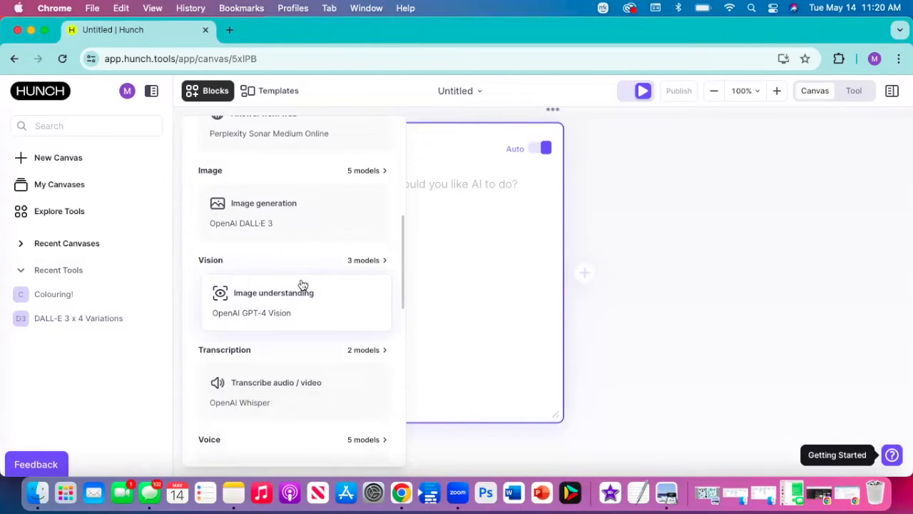
pyautogui.scroll(-5, 301, 284)
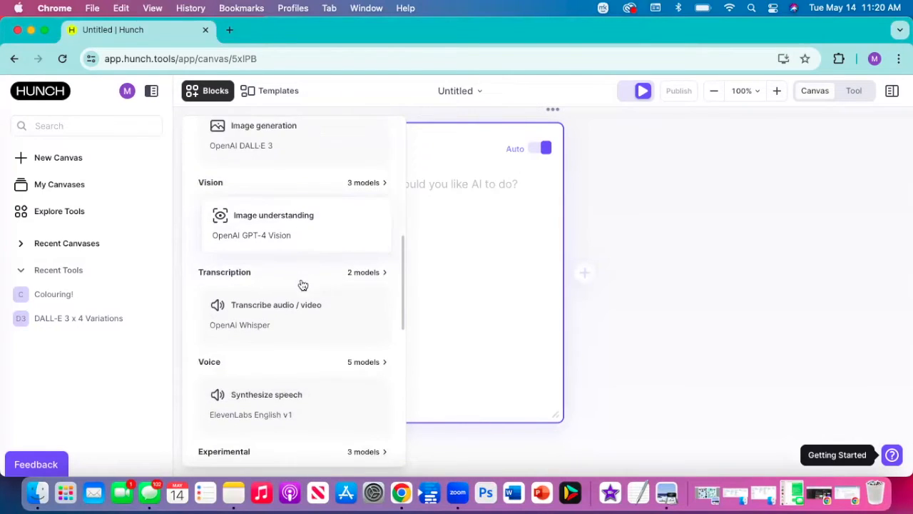
pyautogui.scroll(-4, 301, 284)
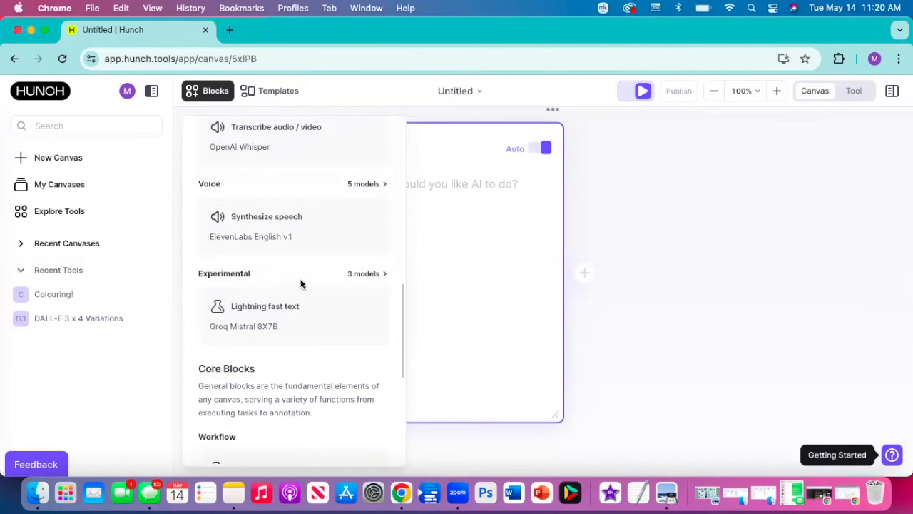
# - Review the Core Blocks section of the block library, covering workflow and annotation blocks, and close the library
pyautogui.scroll(-5, 301, 284)
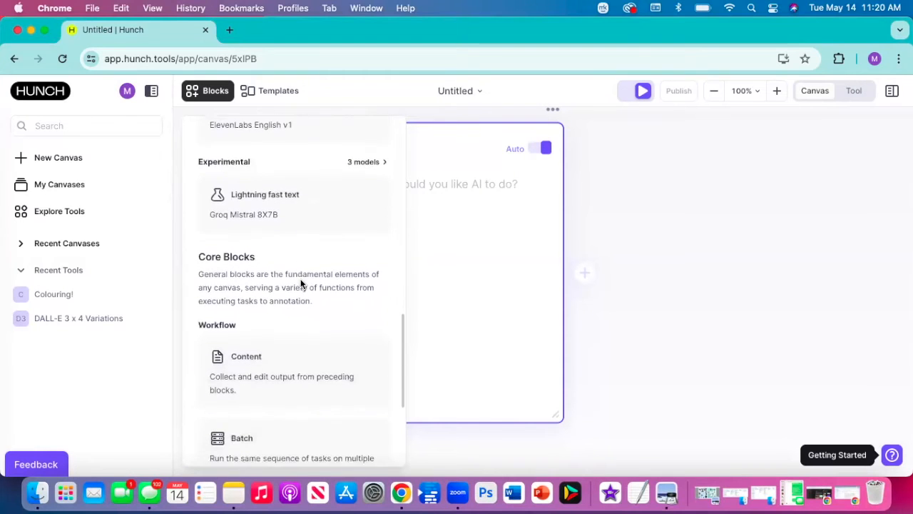
pyautogui.scroll(-1, 301, 284)
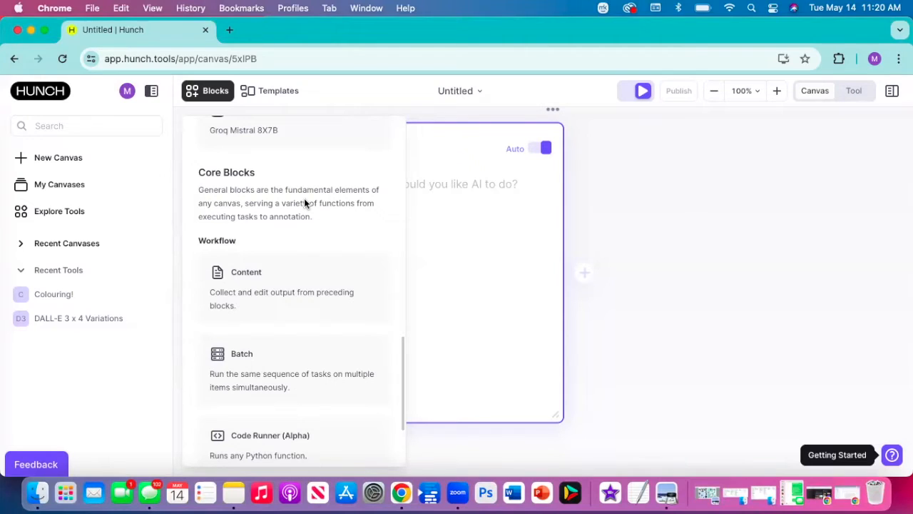
pyautogui.scroll(-2, 304, 203)
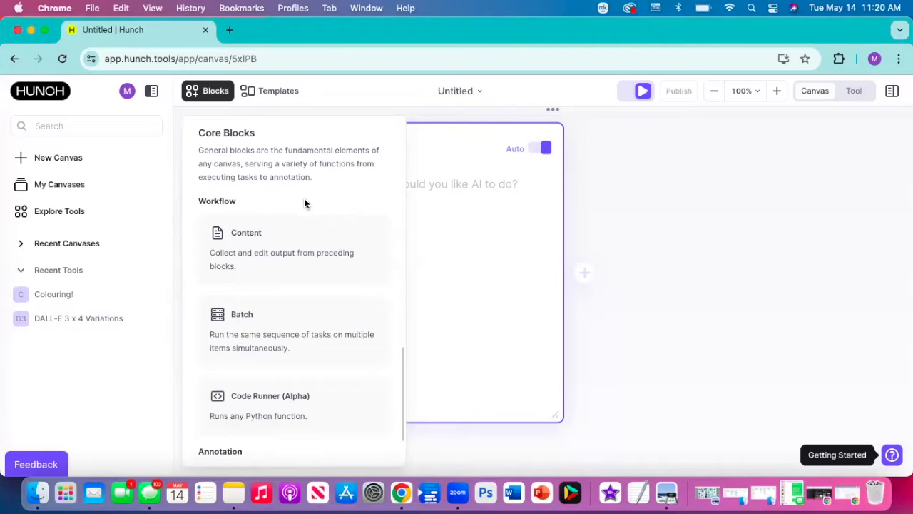
pyautogui.scroll(-4, 304, 203)
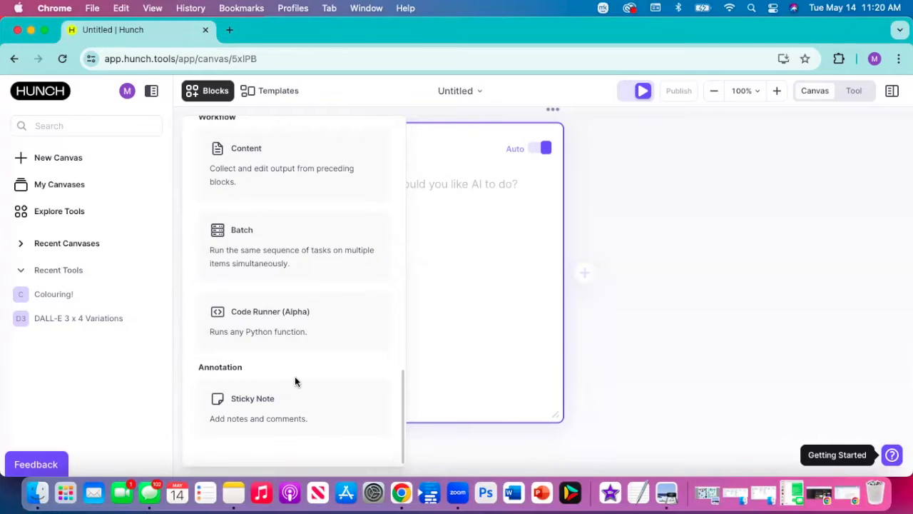
pyautogui.click(677, 208)
pyautogui.click(431, 170)
pyautogui.click(212, 91)
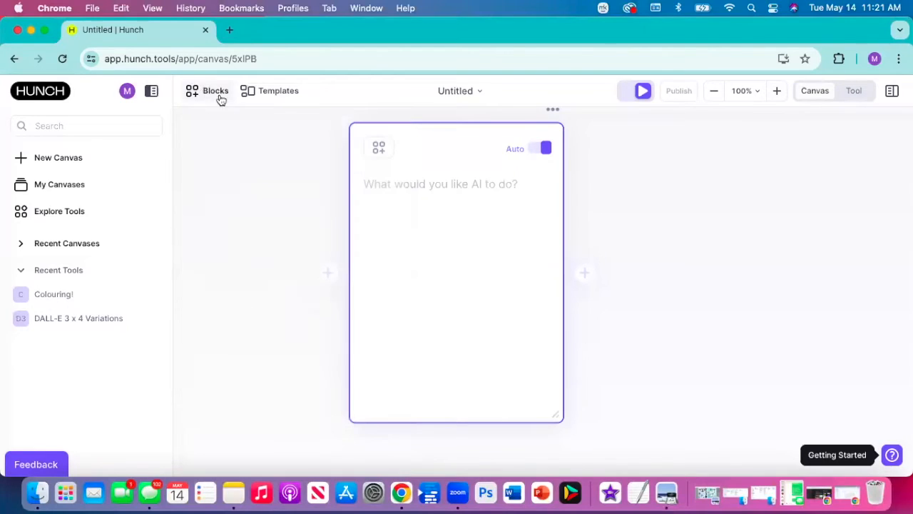
# - Enter the block prompt "I want to create a marketing plan for my Paranormal Women's Fiction Novel including current market research, competitive analysis, etc..."
pyautogui.click(392, 185)
pyautogui.write('I want to create a marketing plan for my ')
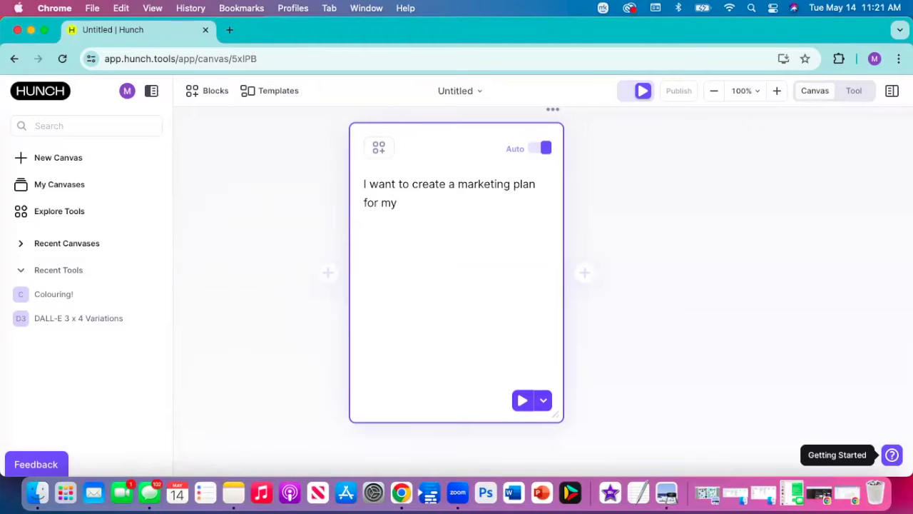
pyautogui.write('Paranormal Wo')
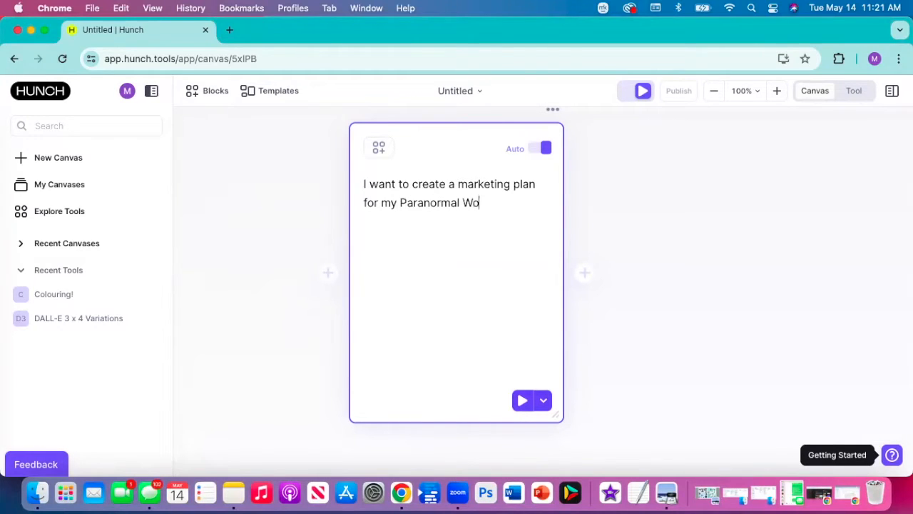
pyautogui.write("men's Fiction")
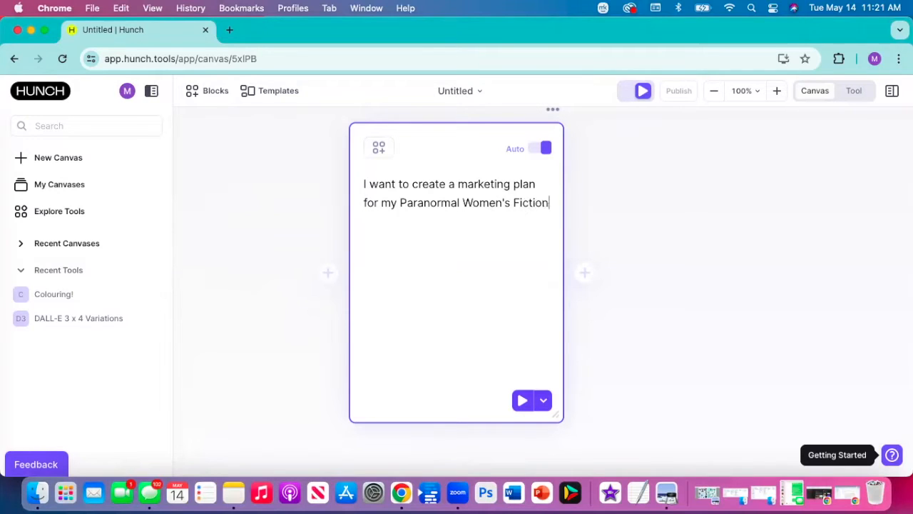
pyautogui.write(' Novel including ')
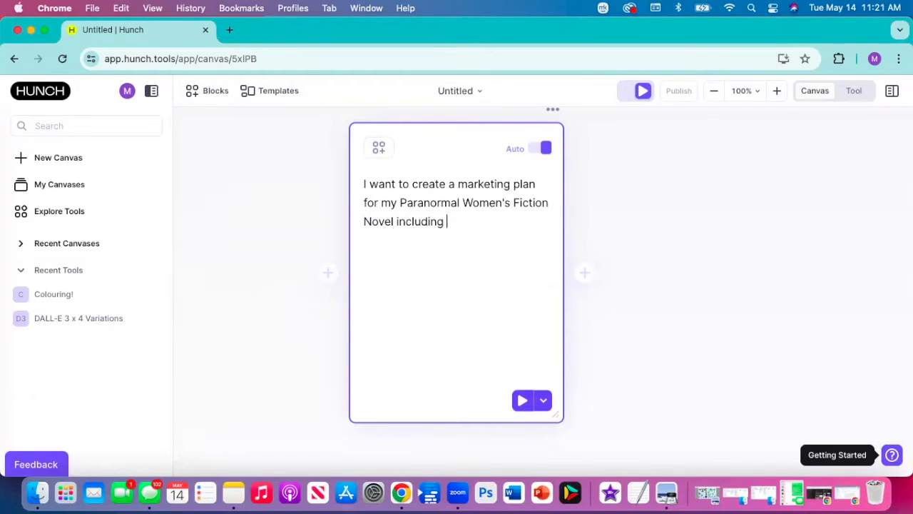
pyautogui.write('current market re')
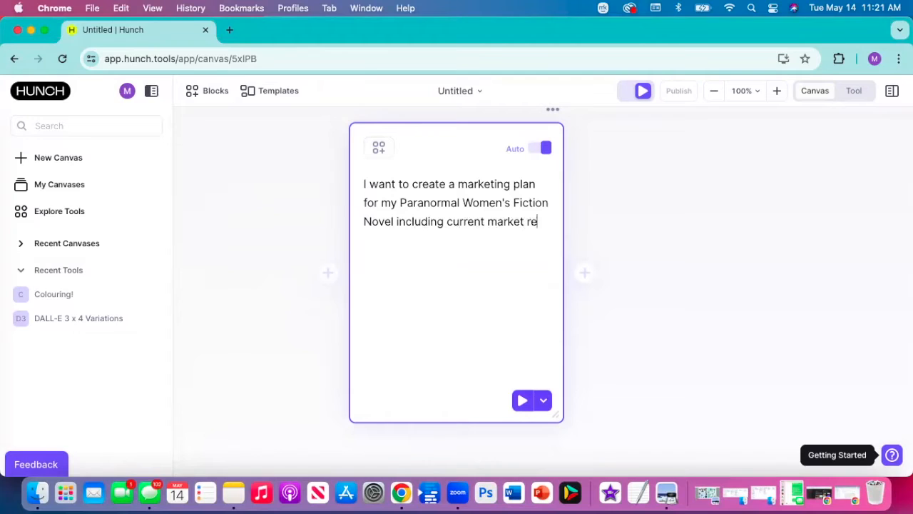
pyautogui.write('search, comp')
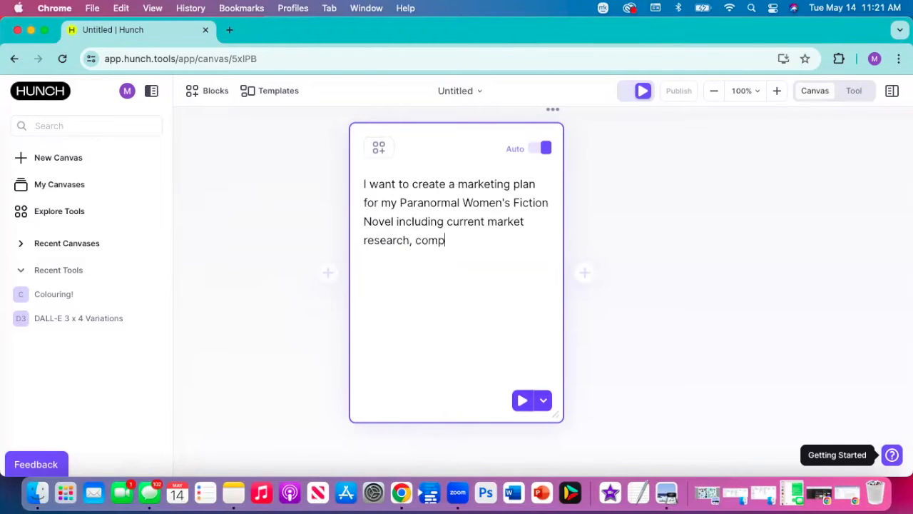
pyautogui.write('etitive analysis, etc...')
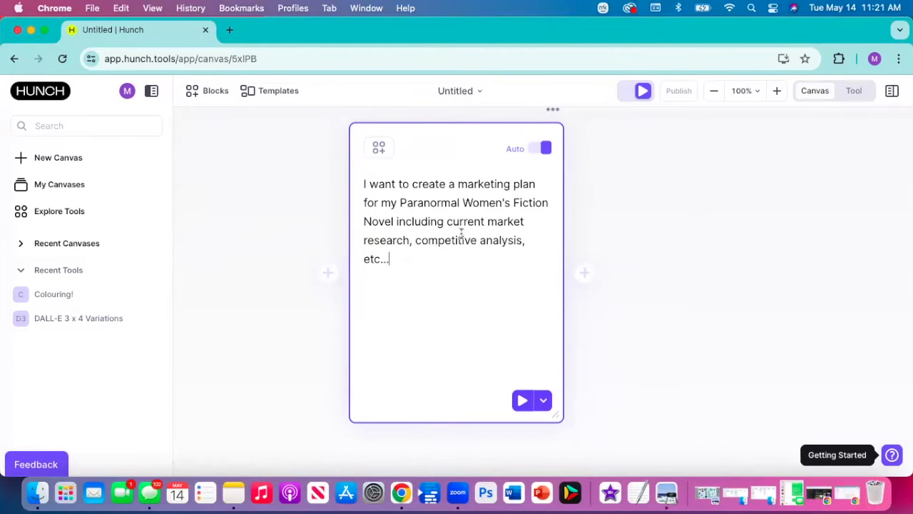
# - Run the AI block to generate its instructions and output for the novel's marketing plan
pyautogui.press('Return')
pyautogui.scroll(-5, 501, 292)
pyautogui.click(511, 341)
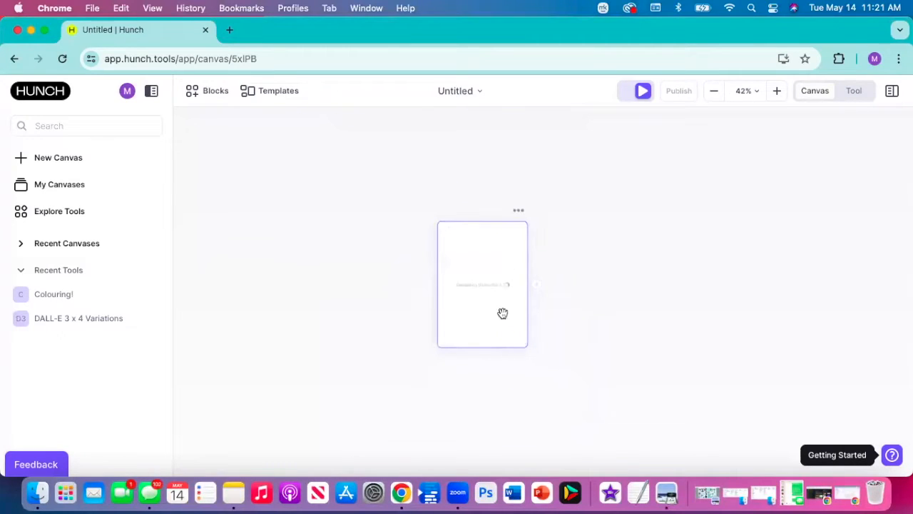
pyautogui.scroll(5, 492, 249)
pyautogui.scroll(-2, 492, 250)
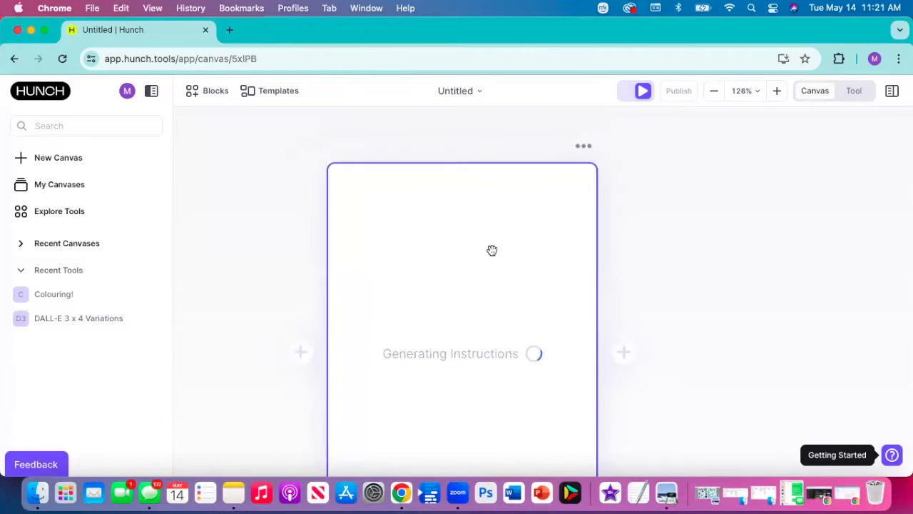
pyautogui.scroll(-2, 656, 286)
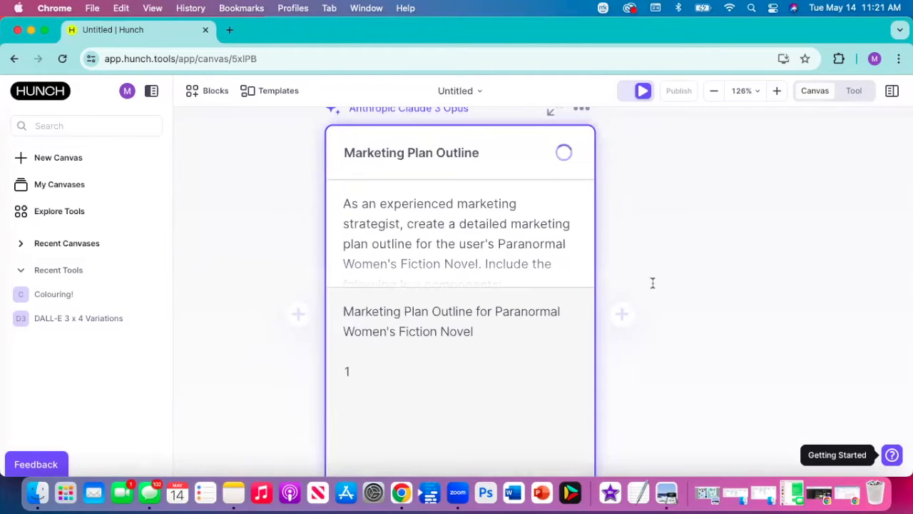
pyautogui.scroll(-1, 653, 283)
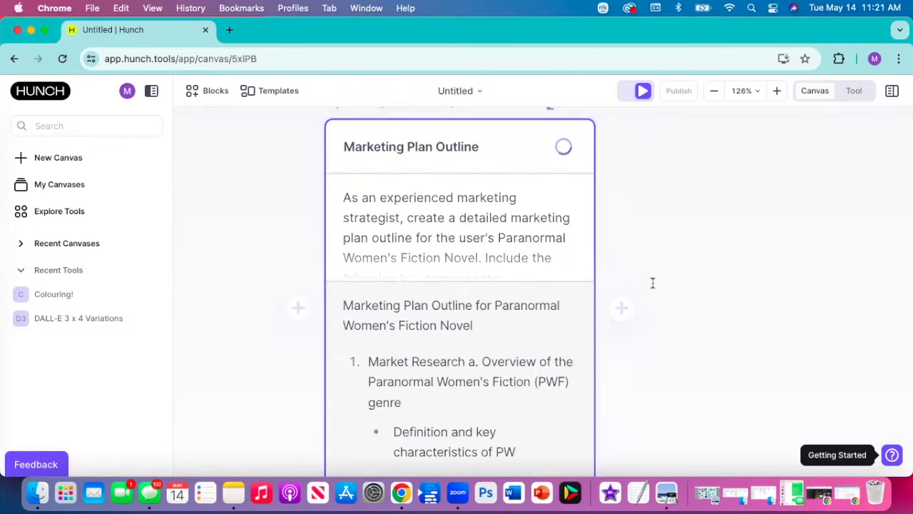
# - Read through the instructions in the Marketing Plan Outline block, from market research and competitive analysis to the closing format guidance
pyautogui.click(499, 193)
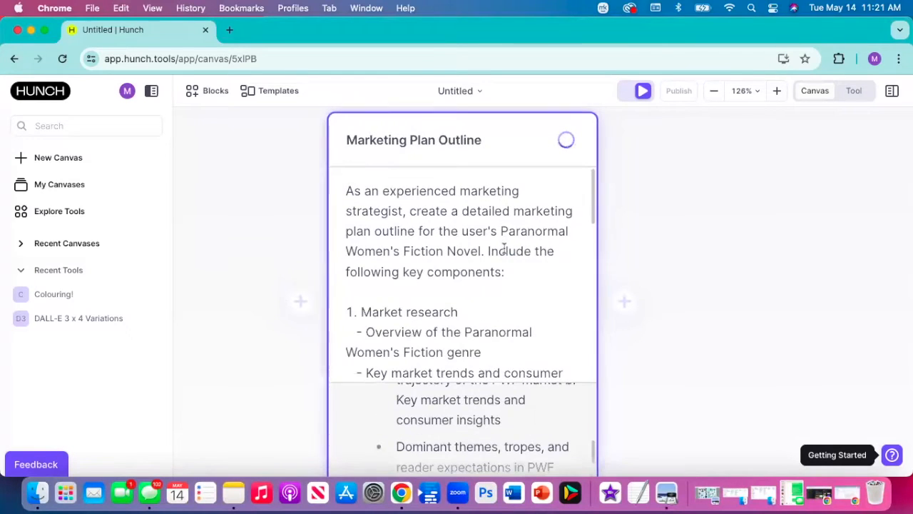
pyautogui.scroll(-1, 506, 266)
pyautogui.scroll(-1, 506, 266)
pyautogui.scroll(1, 507, 265)
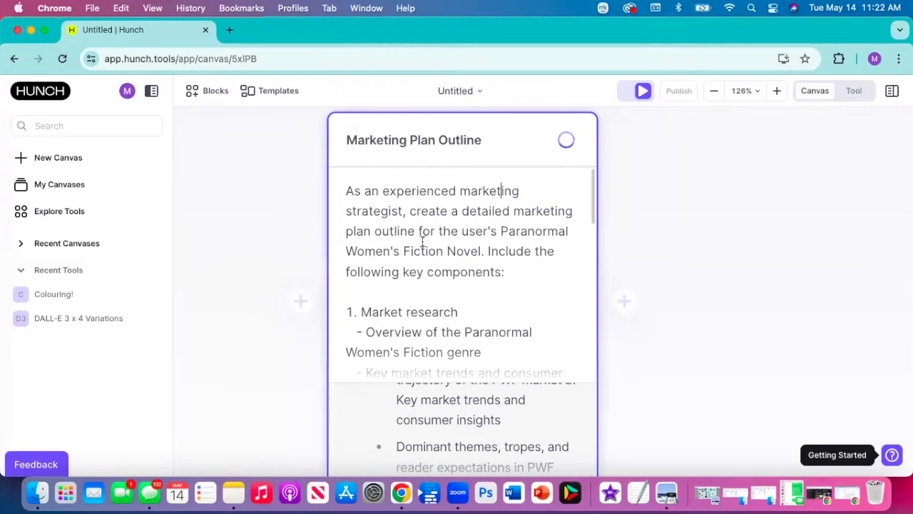
pyautogui.scroll(-3, 483, 249)
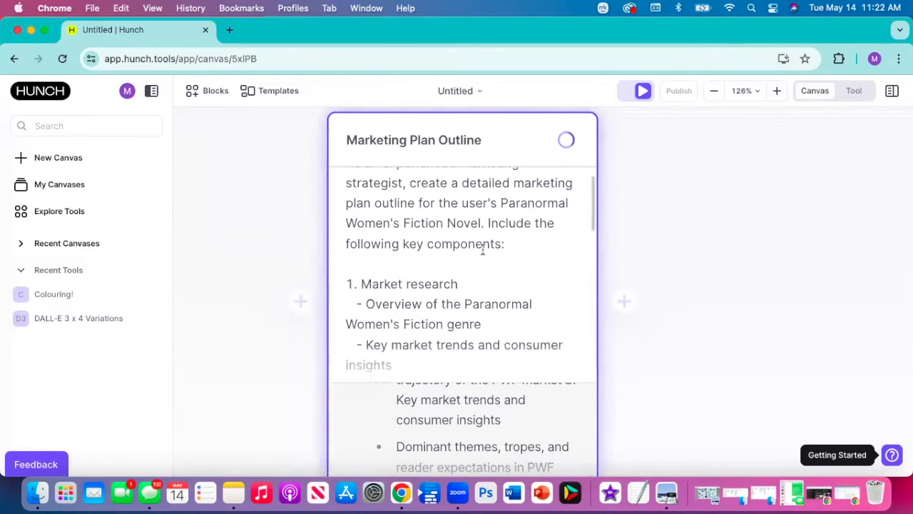
pyautogui.scroll(-2, 483, 249)
pyautogui.scroll(-3, 483, 249)
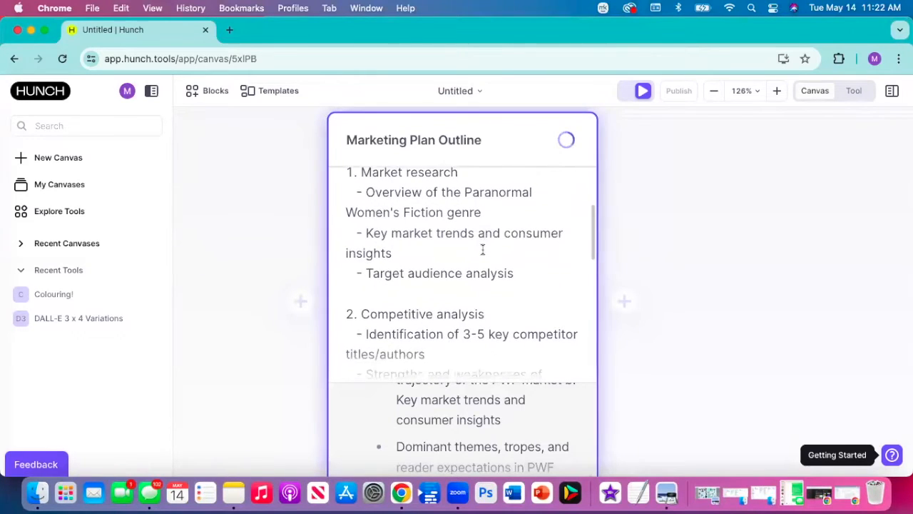
pyautogui.scroll(-1, 483, 249)
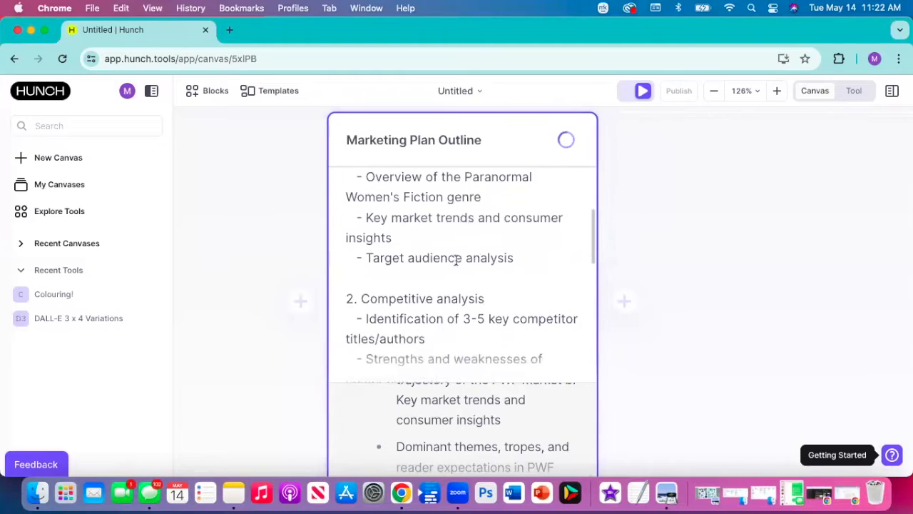
pyautogui.scroll(2, 451, 259)
pyautogui.scroll(-5, 453, 260)
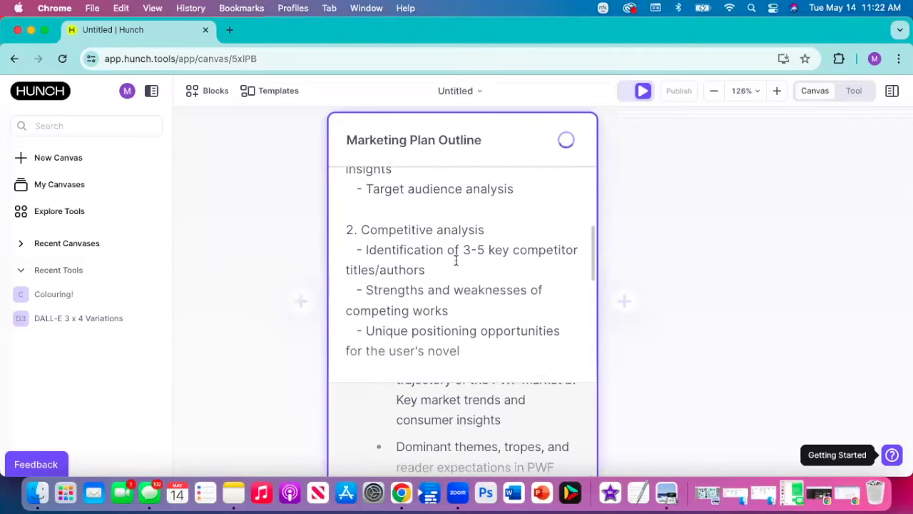
pyautogui.scroll(-5, 456, 260)
pyautogui.scroll(-8, 456, 261)
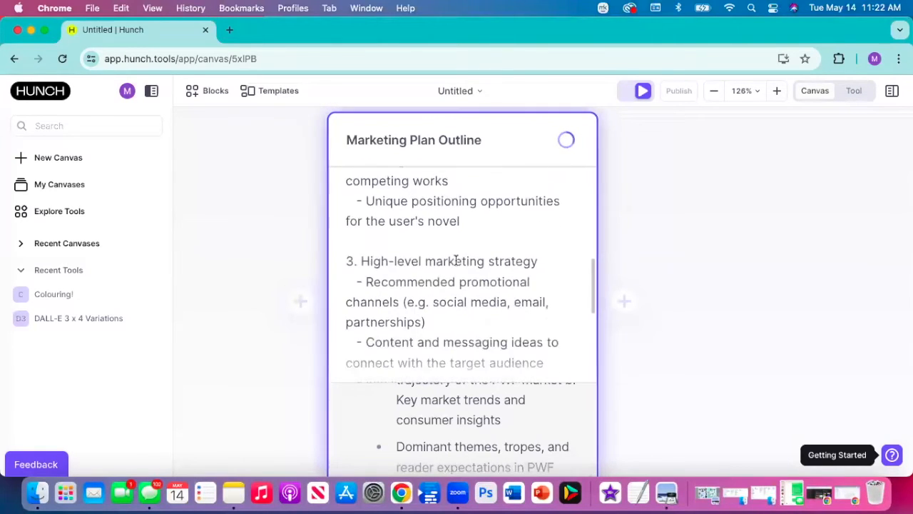
pyautogui.scroll(-7, 456, 260)
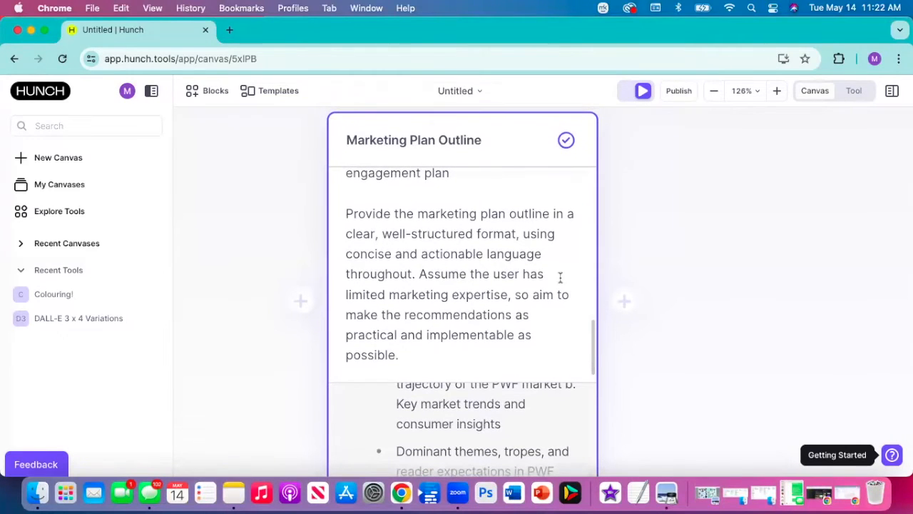
# - Examine the market research section of the block's generated marketing plan outline, including genre overview and market trends
pyautogui.scroll(-5, 560, 276)
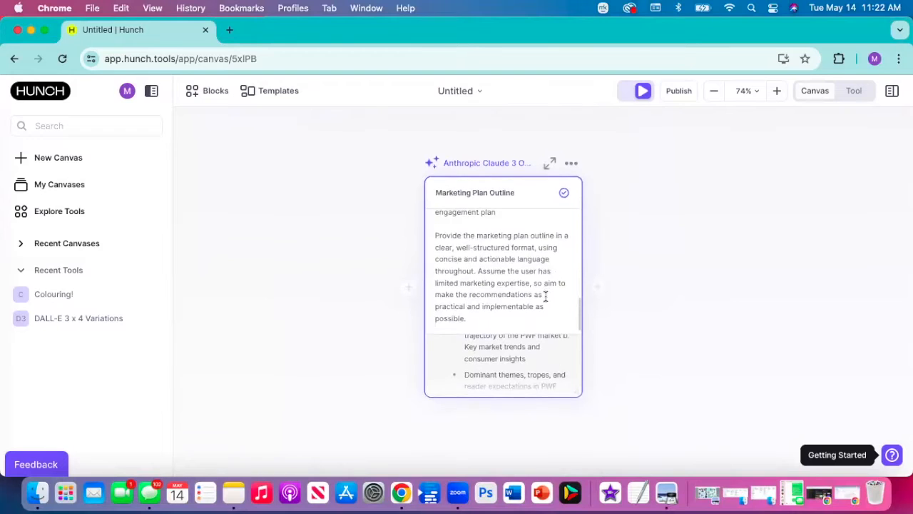
pyautogui.scroll(-3, 557, 363)
pyautogui.scroll(5, 549, 298)
pyautogui.scroll(-1, 549, 299)
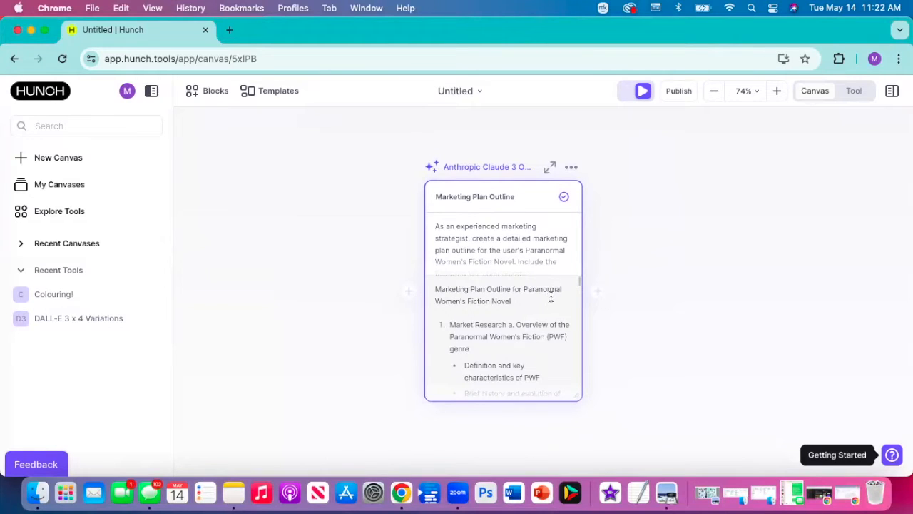
pyautogui.scroll(5, 550, 299)
pyautogui.scroll(2, 551, 297)
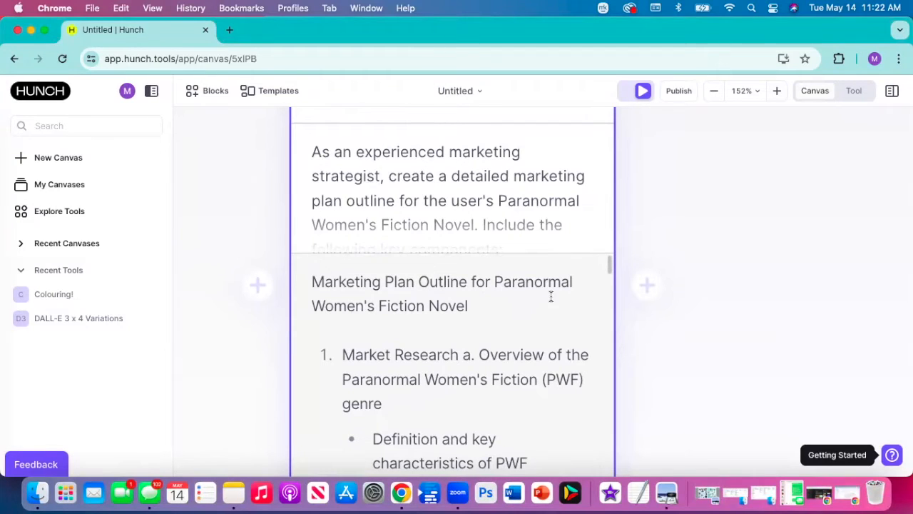
pyautogui.scroll(-3, 551, 297)
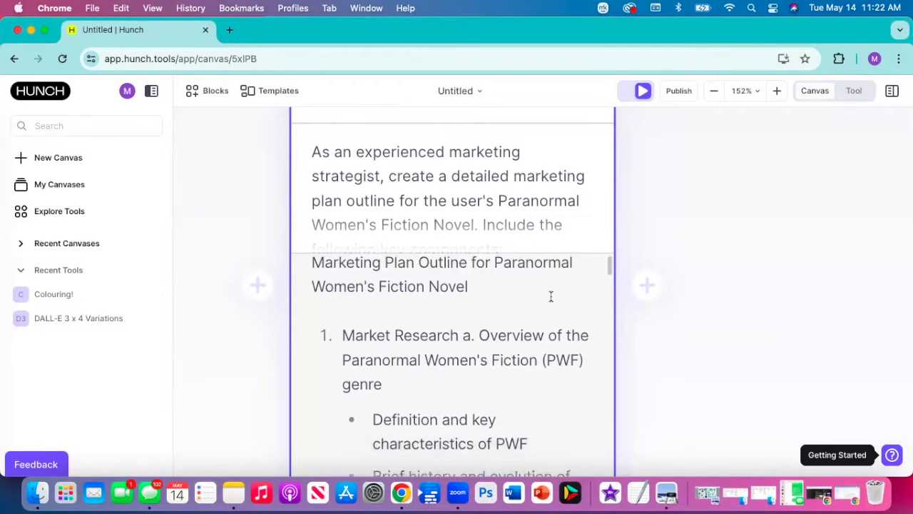
pyautogui.scroll(-5, 550, 297)
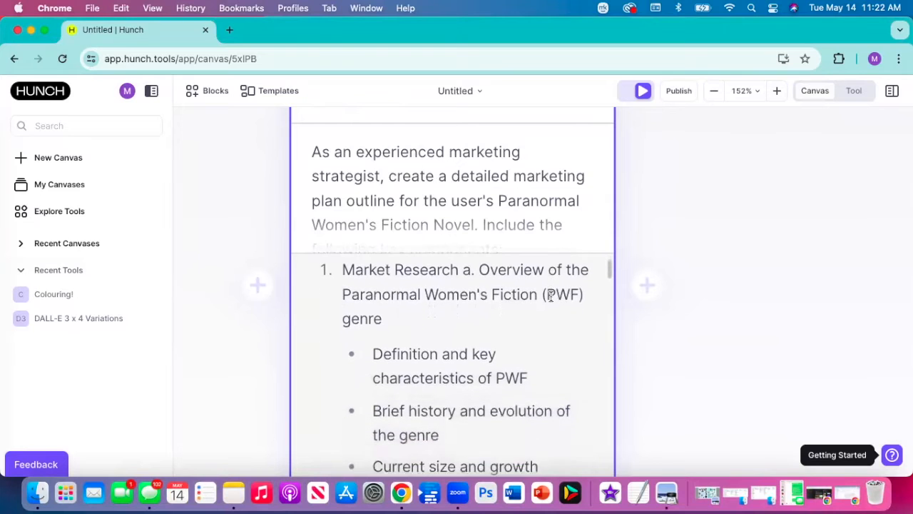
pyautogui.scroll(-20, 551, 297)
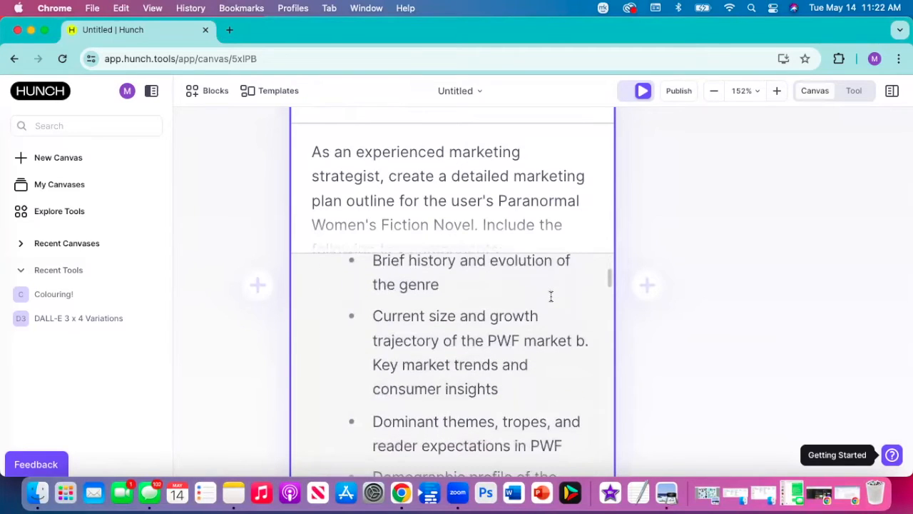
pyautogui.scroll(-10, 550, 297)
pyautogui.scroll(16, 551, 297)
# - Review the rest of the generated outline, from competitive analysis and promotional channels through the launch plan and closing advice
pyautogui.scroll(-3, 550, 296)
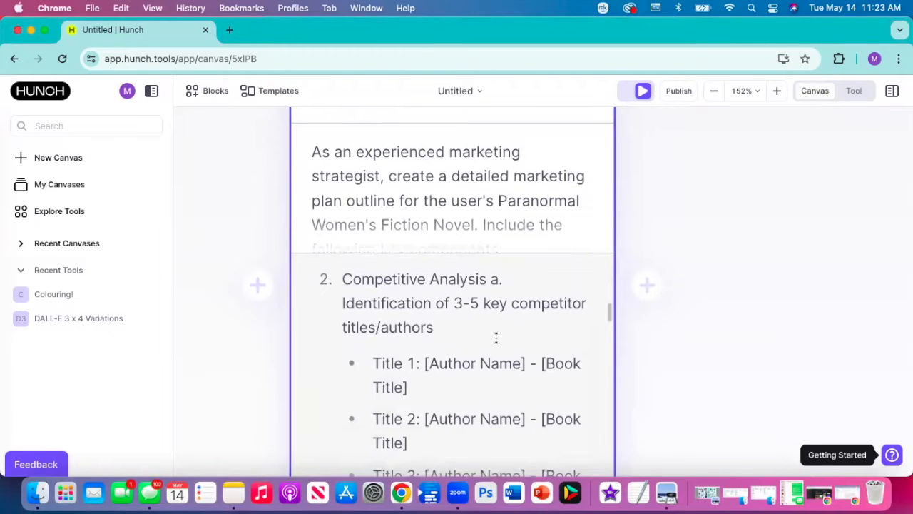
pyautogui.scroll(-20, 496, 338)
pyautogui.scroll(-10, 496, 338)
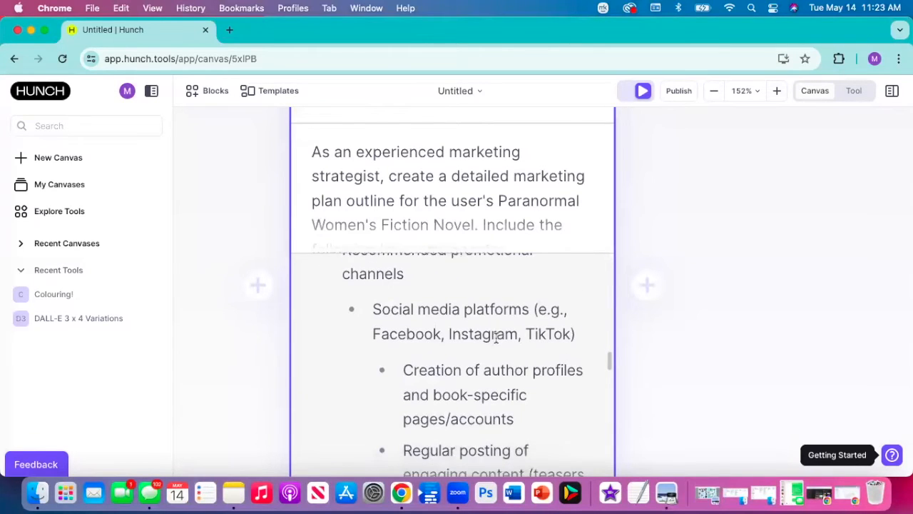
pyautogui.scroll(-3, 496, 337)
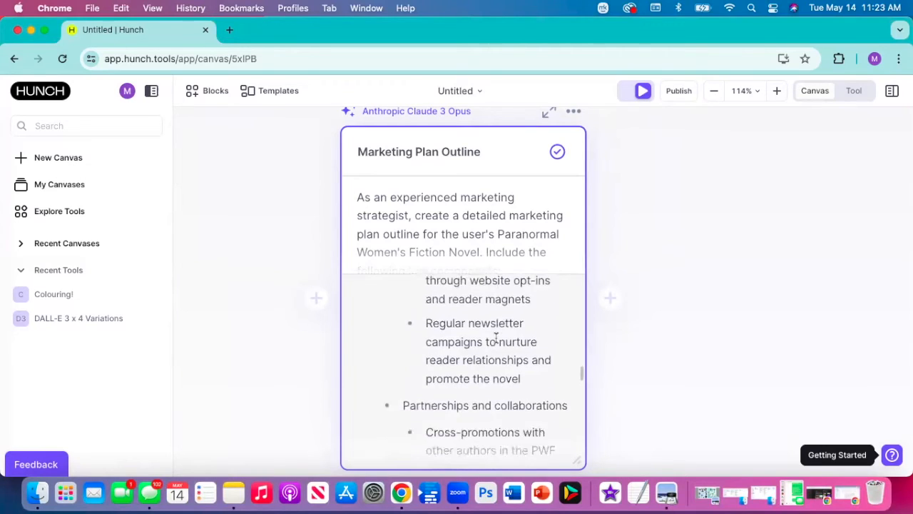
pyautogui.scroll(-10, 496, 339)
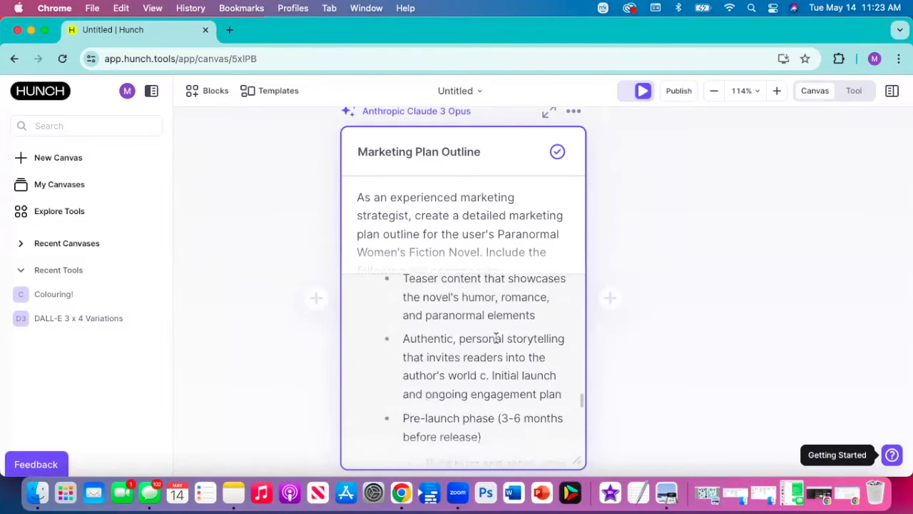
pyautogui.scroll(-10, 495, 339)
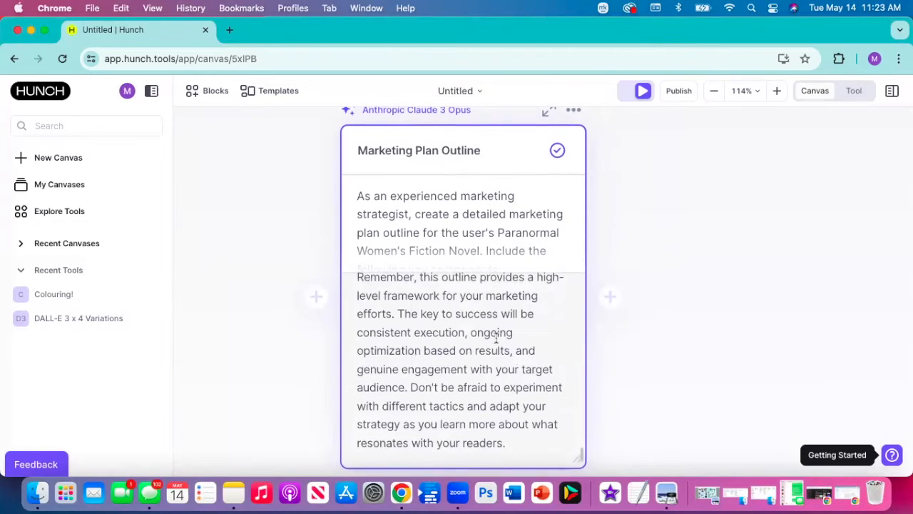
pyautogui.scroll(-5, 496, 338)
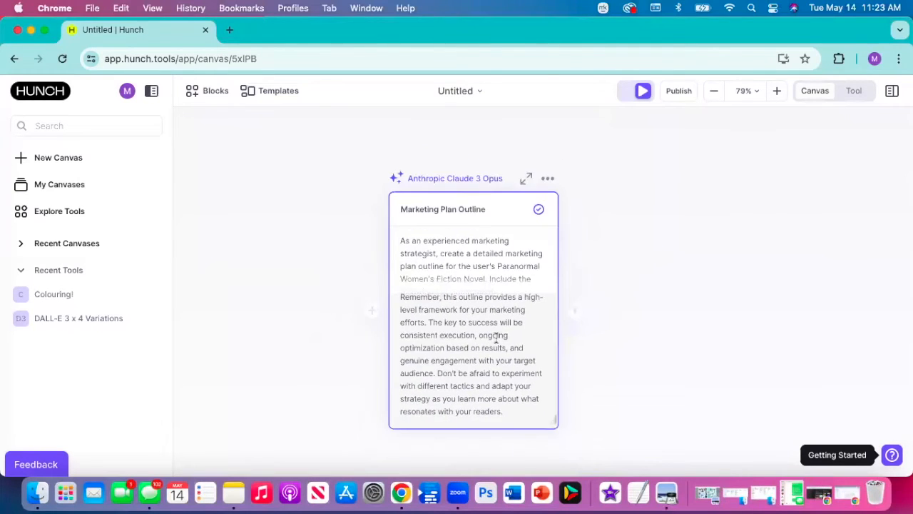
pyautogui.scroll(-2, 496, 339)
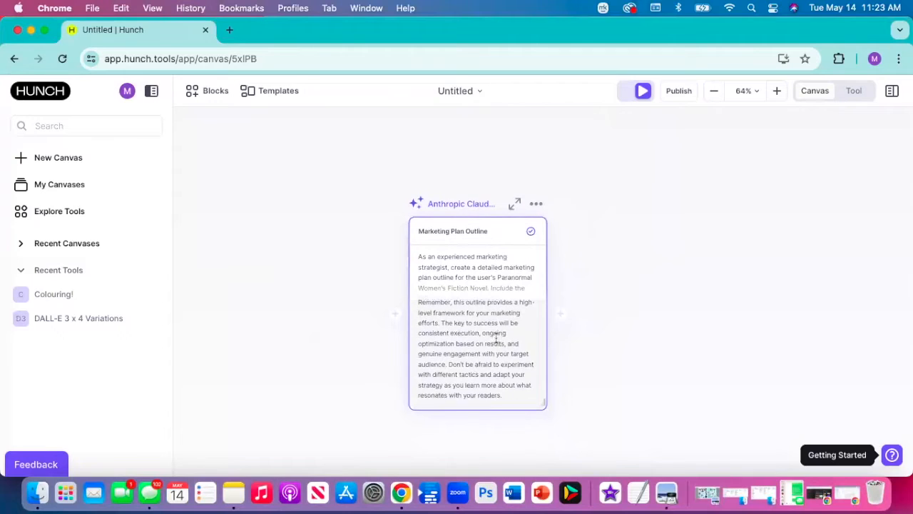
# - Add a connected block after Marketing Plan Outline with the prompt "Use the internet to conduct the competitive analysis" and run it
pyautogui.moveTo(562, 322)
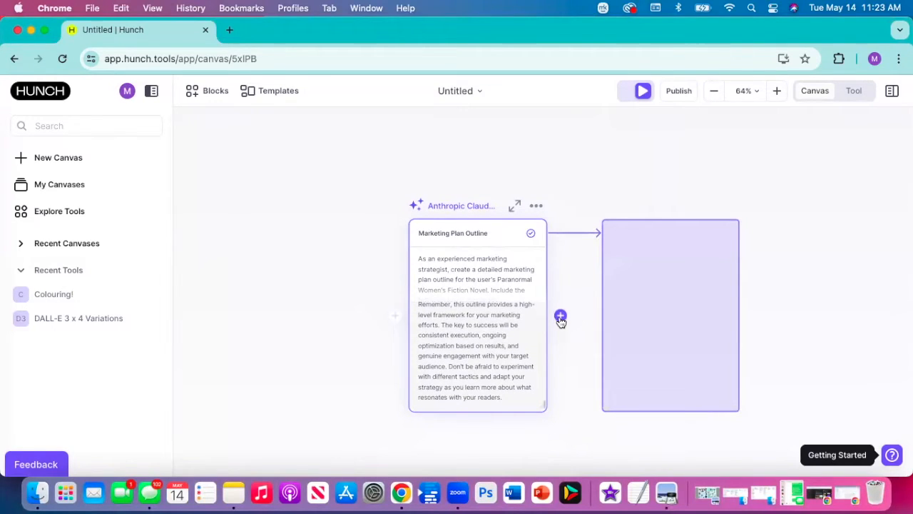
pyautogui.click(561, 318)
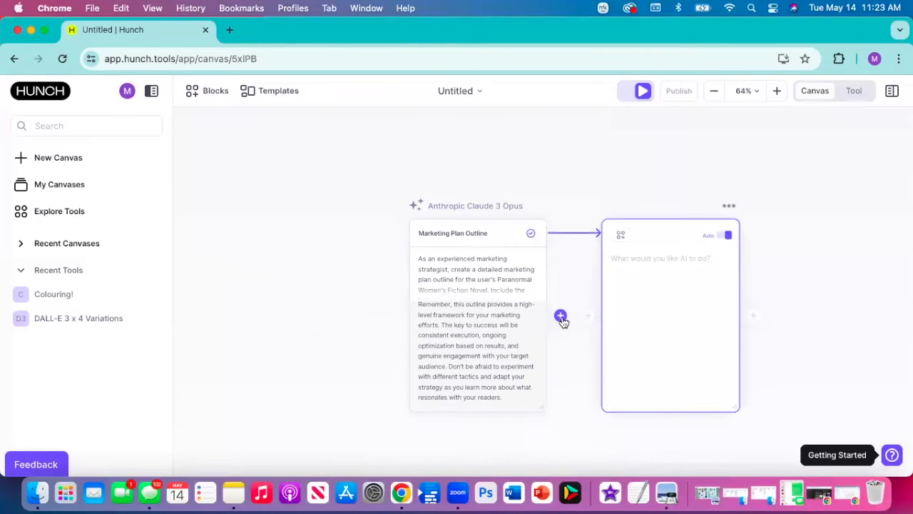
pyautogui.write('Cond')
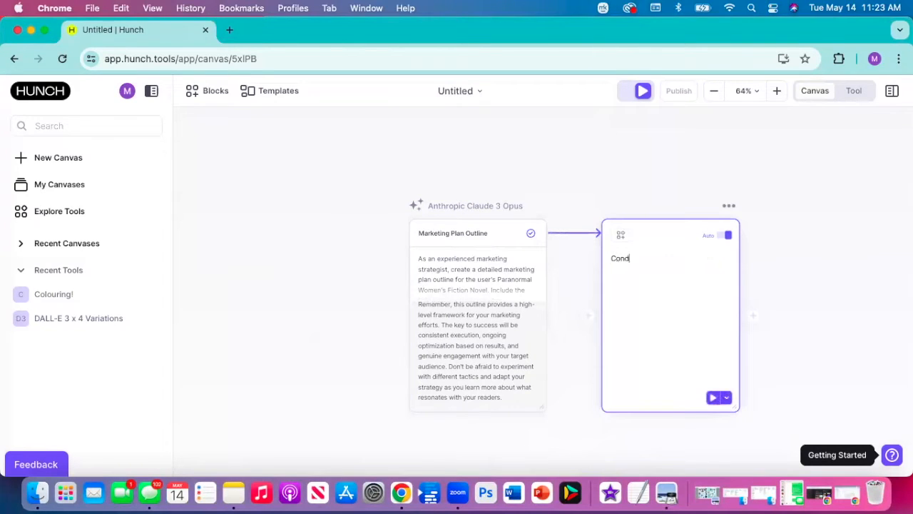
pyautogui.write('u')
pyautogui.press('BackSpace')
pyautogui.press('BackSpace')
pyautogui.press('BackSpace')
pyautogui.press('BackSpace')
pyautogui.press('BackSpace')
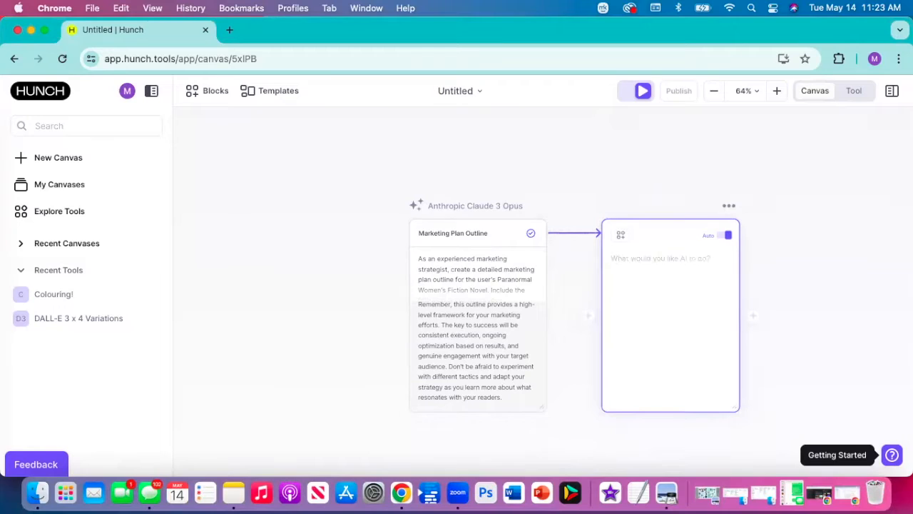
pyautogui.write('Use')
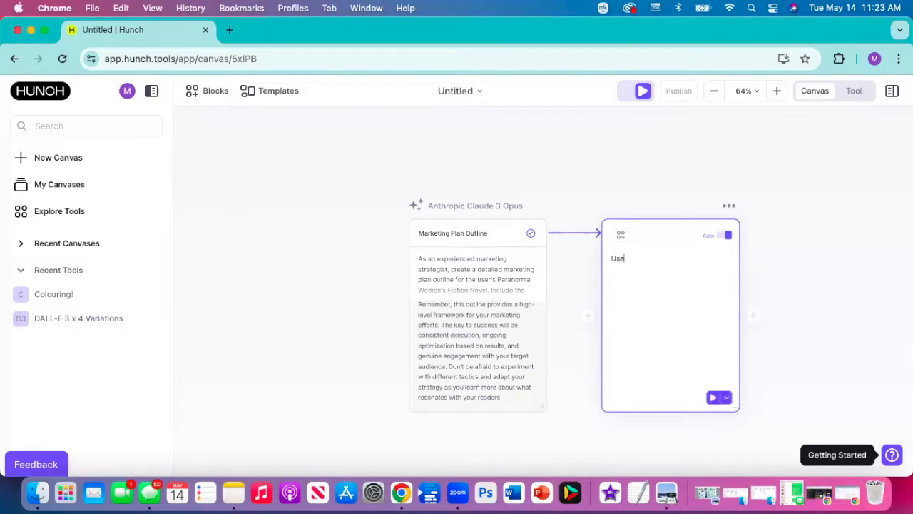
pyautogui.write(' the internet to conduct the competitive analysis')
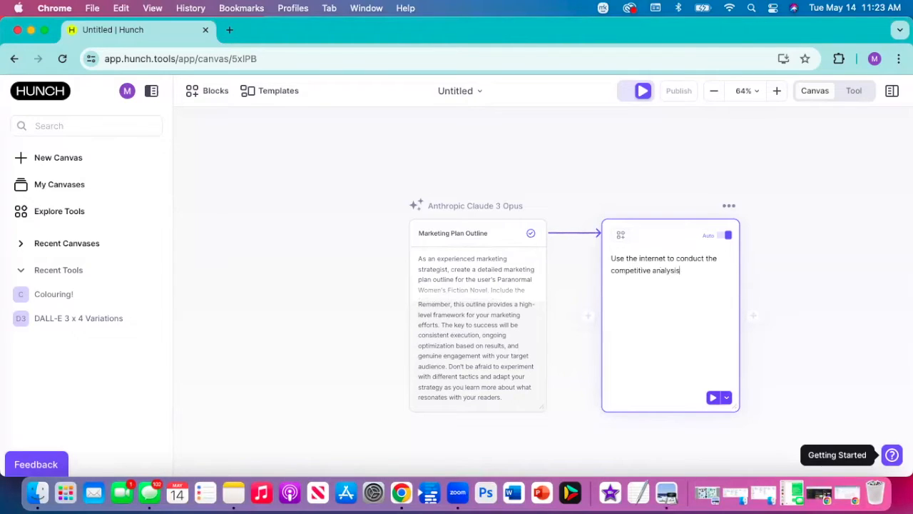
pyautogui.click(712, 398)
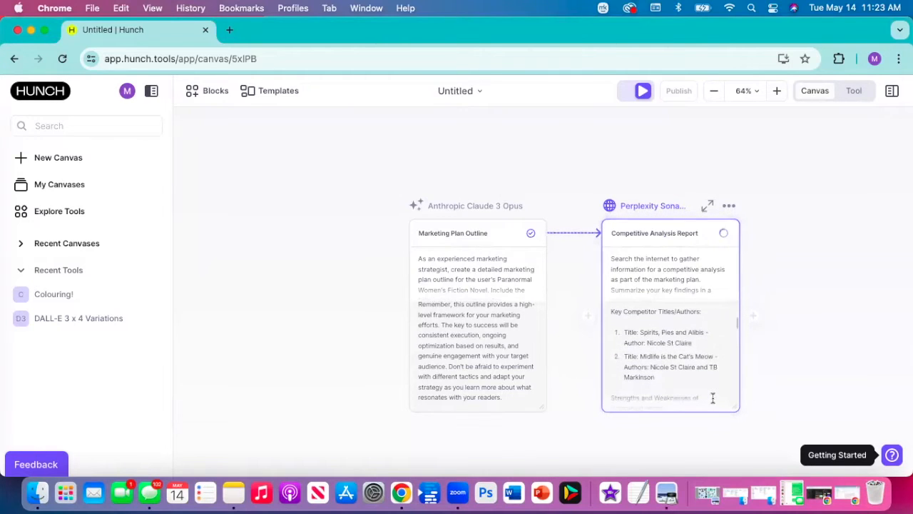
# - Review the Competitive Analysis Report output, covering the competitor titles and each one's strengths and weaknesses
pyautogui.scroll(-5, 697, 348)
pyautogui.scroll(1, 698, 348)
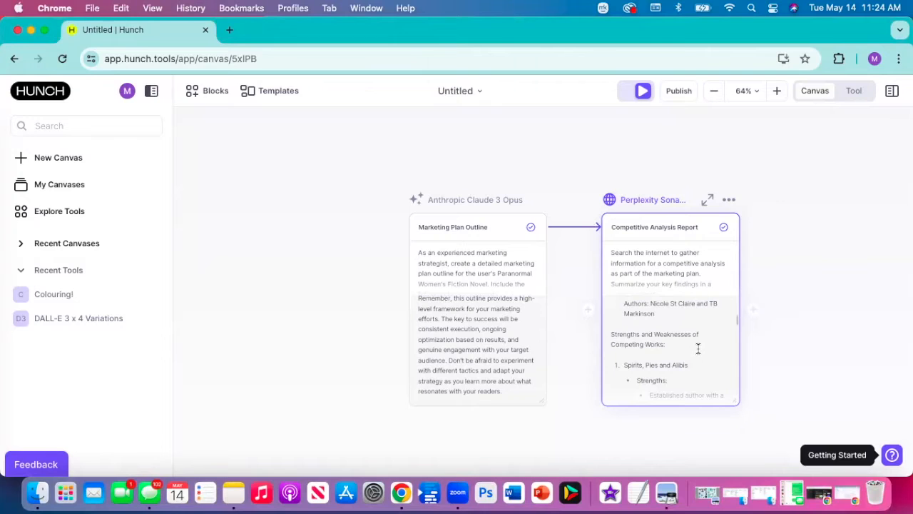
pyautogui.scroll(-4, 697, 348)
pyautogui.scroll(-2, 697, 345)
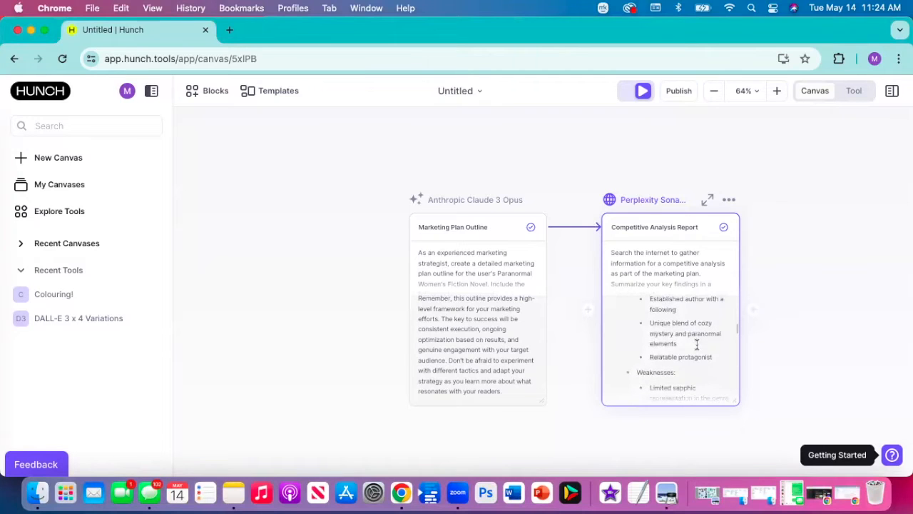
pyautogui.scroll(-3, 697, 345)
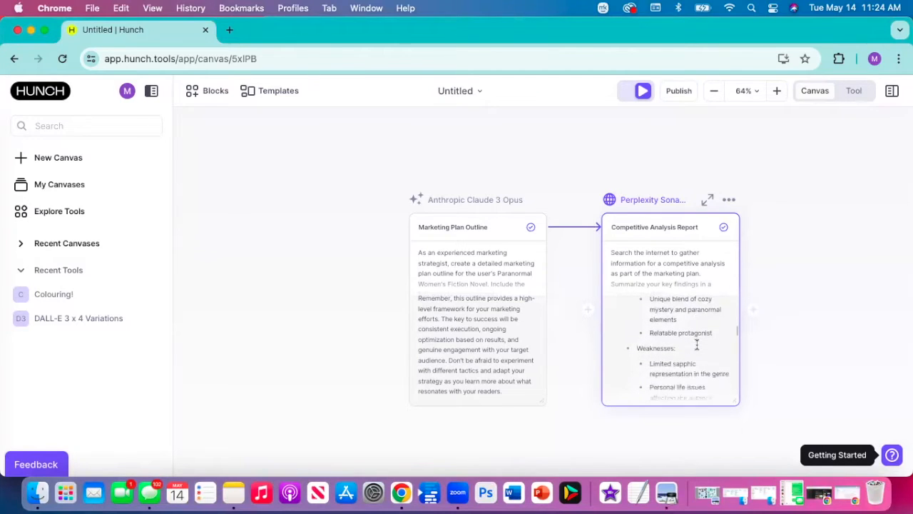
pyautogui.scroll(-2, 697, 345)
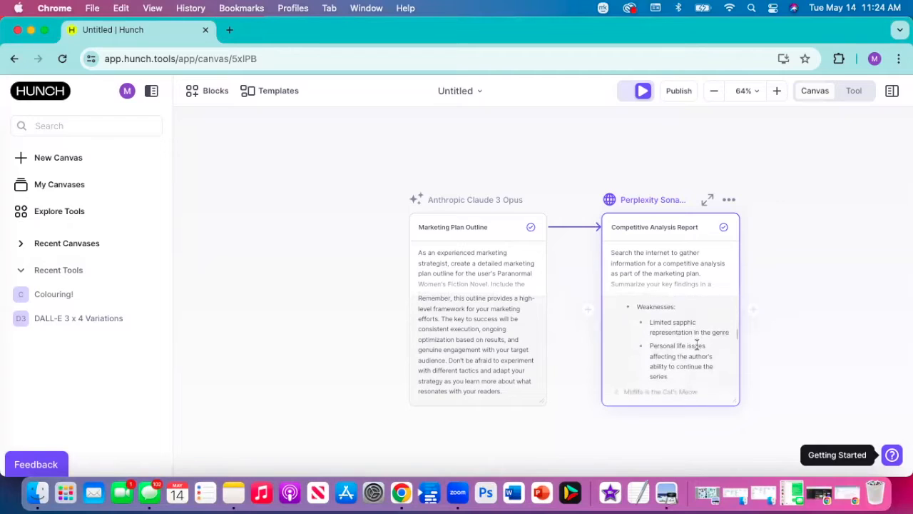
pyautogui.scroll(-2, 697, 345)
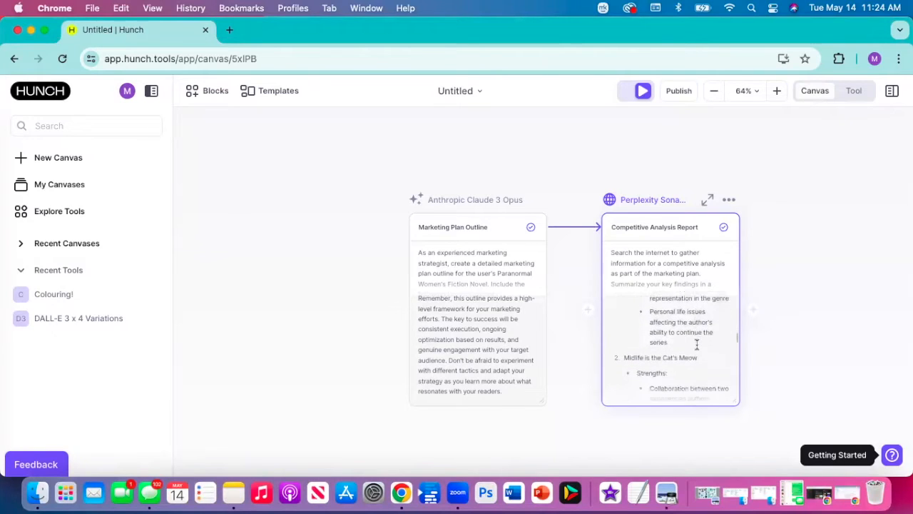
pyautogui.scroll(-3, 697, 344)
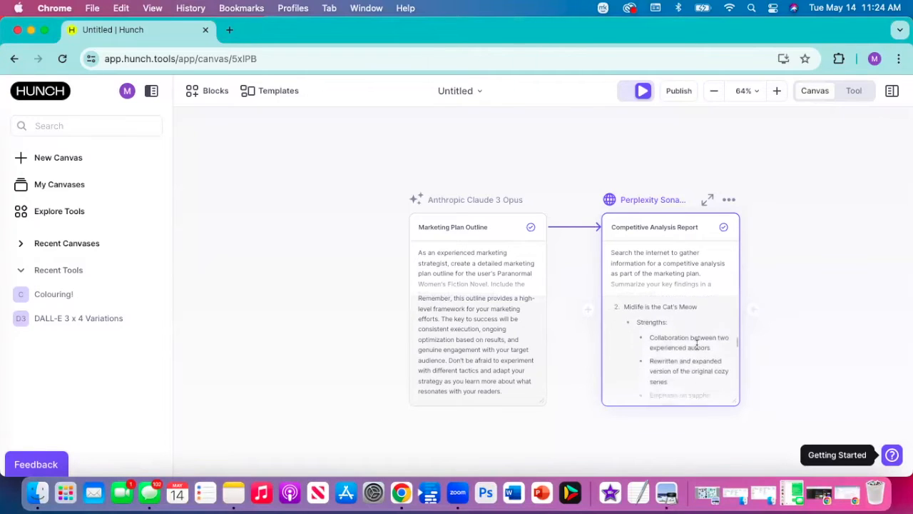
pyautogui.scroll(-1, 697, 344)
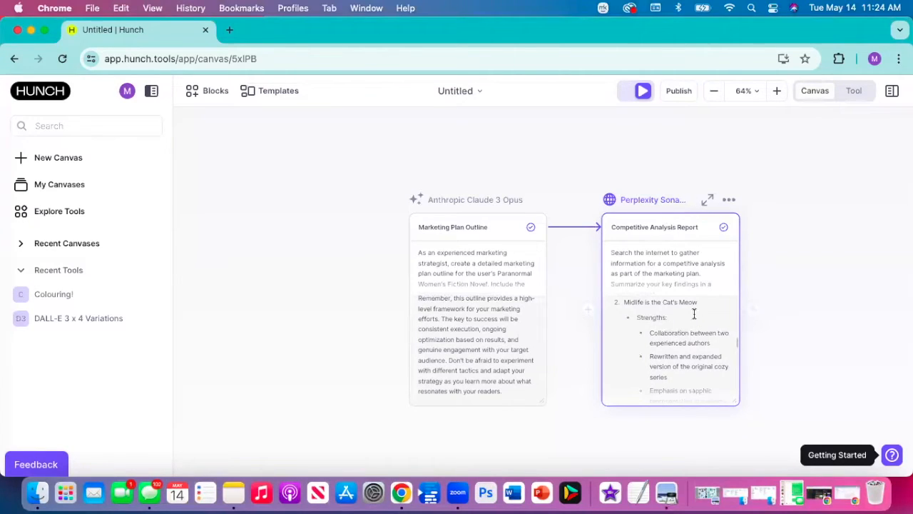
# - Enlarge the Competitive Analysis Report block and review its remaining findings, including the unique positioning opportunities for the novel
pyautogui.scroll(-5, 694, 313)
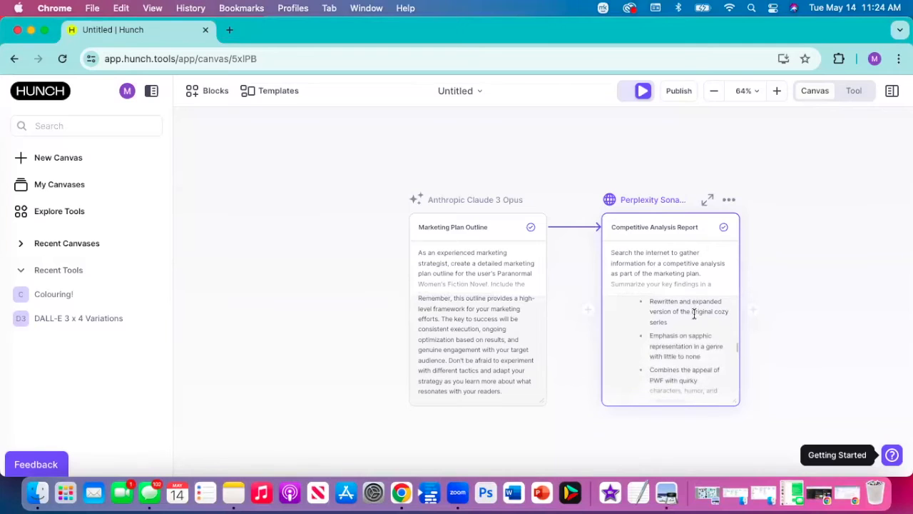
pyautogui.moveTo(737, 403); pyautogui.dragTo(819, 434)
pyautogui.scroll(-1, 788, 384)
pyautogui.scroll(1, 788, 384)
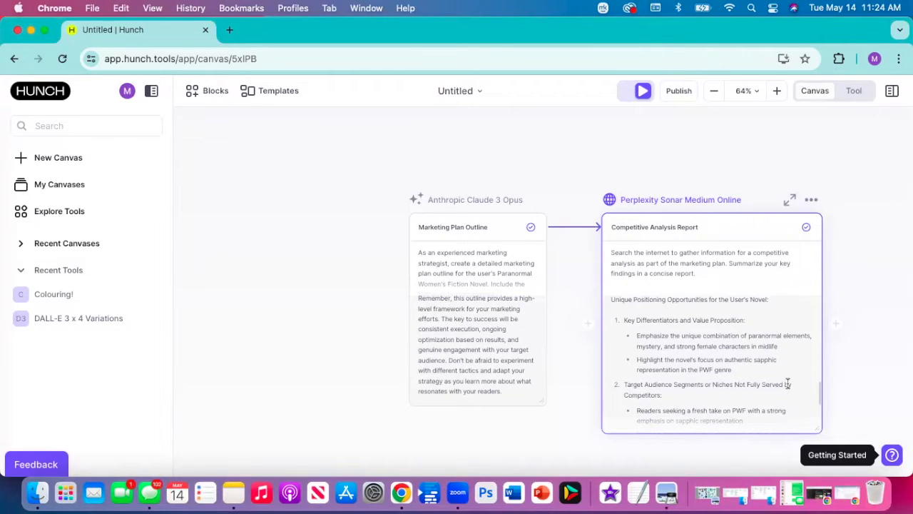
pyautogui.moveTo(862, 272); pyautogui.dragTo(658, 186)
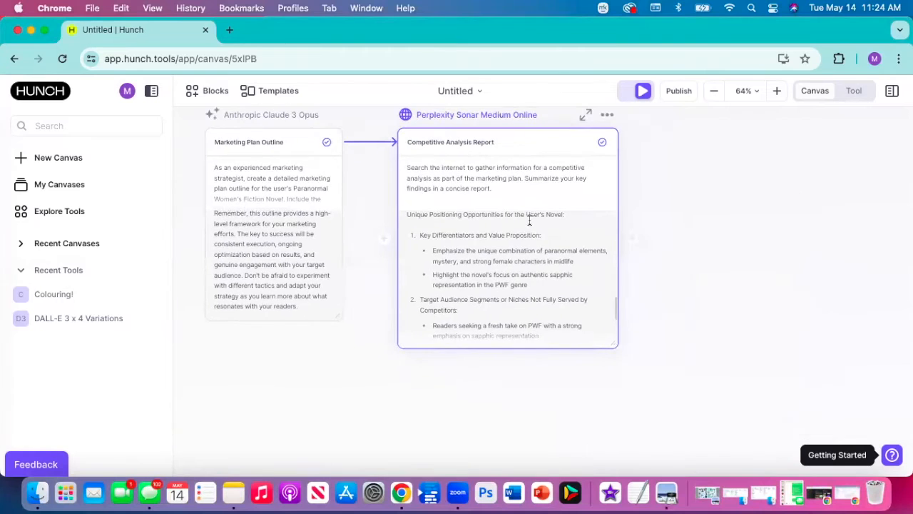
pyautogui.scroll(5, 528, 221)
pyautogui.scroll(-3, 500, 298)
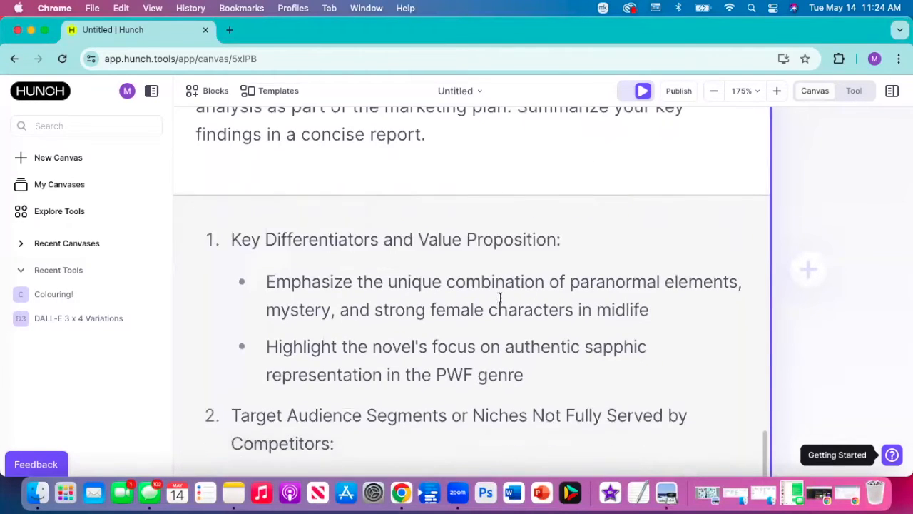
pyautogui.scroll(-3, 500, 298)
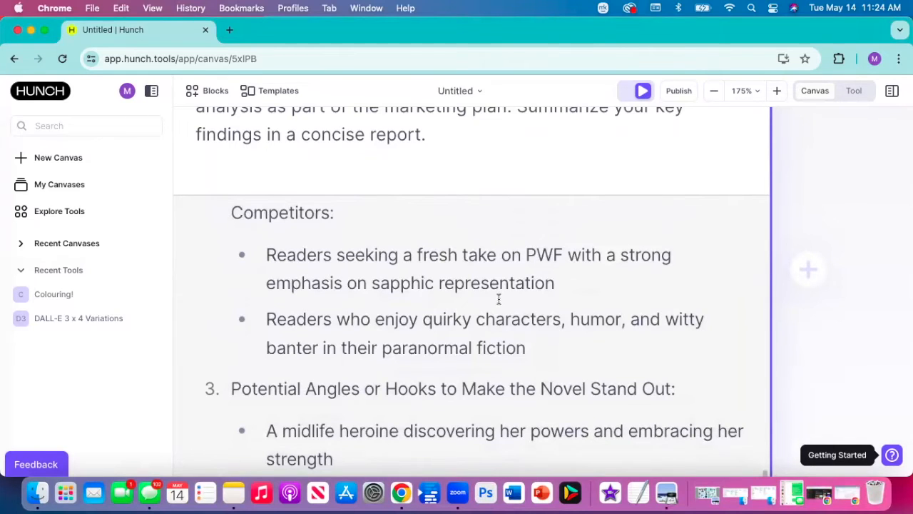
pyautogui.scroll(-5, 499, 299)
# - Add a connected block after Competitive Analysis Report with the prompt "Check reader sentiment for PWF" and run it
pyautogui.moveTo(615, 289)
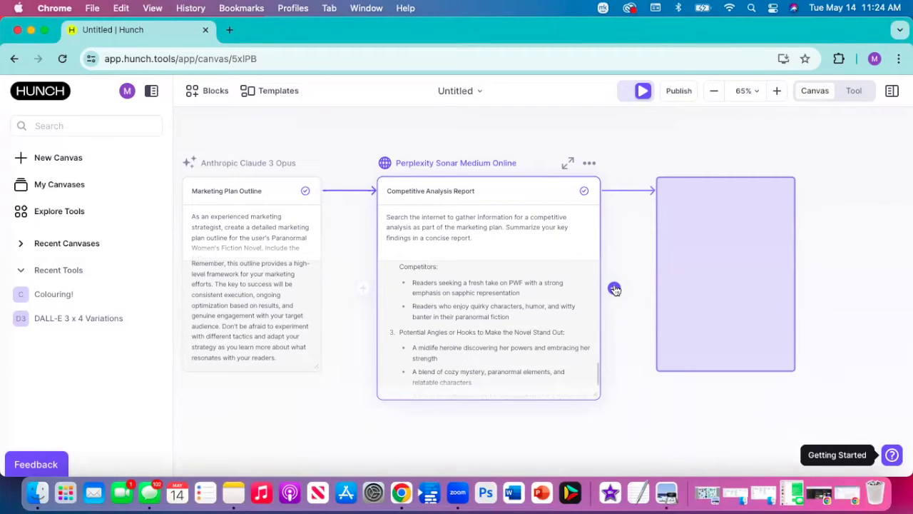
pyautogui.click(615, 289)
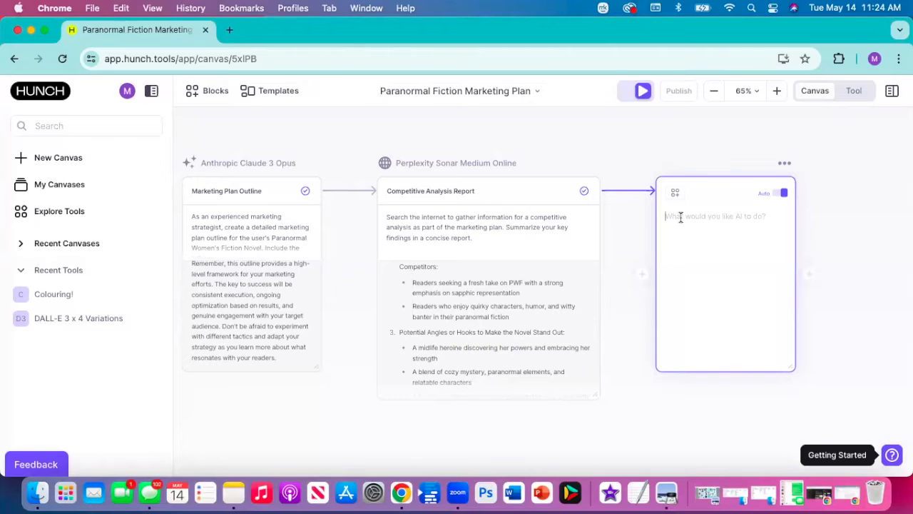
pyautogui.write('Check ')
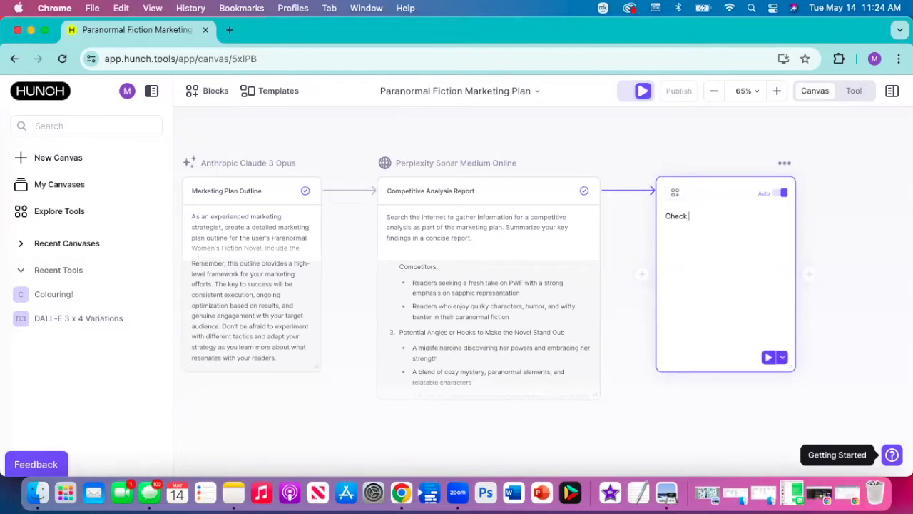
pyautogui.write('reader sentiment for PWF')
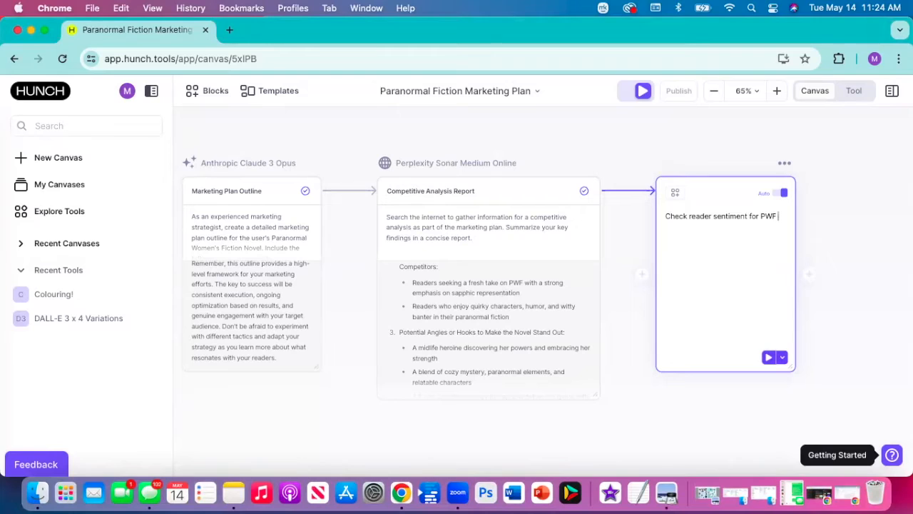
pyautogui.click(767, 357)
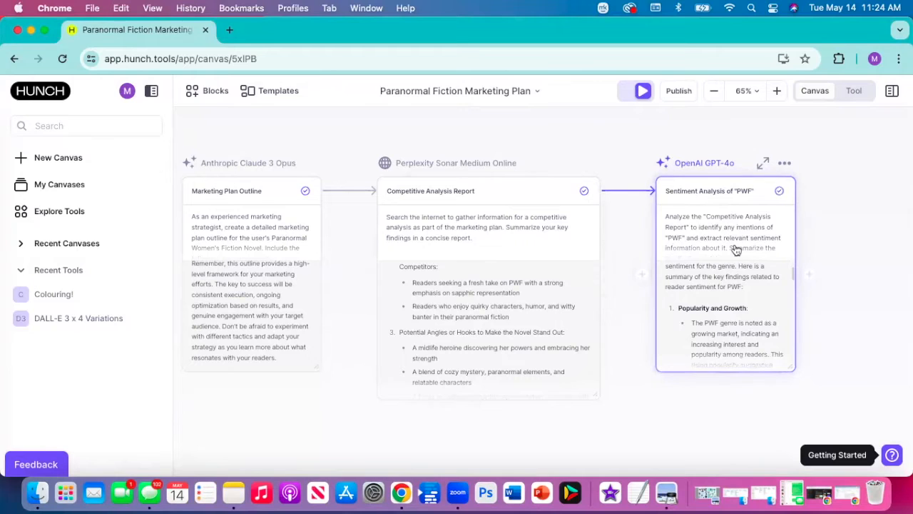
# - Check the full rewritten prompt of the PWF sentiment analysis block and the beginning of its output
pyautogui.scroll(-1, 740, 237)
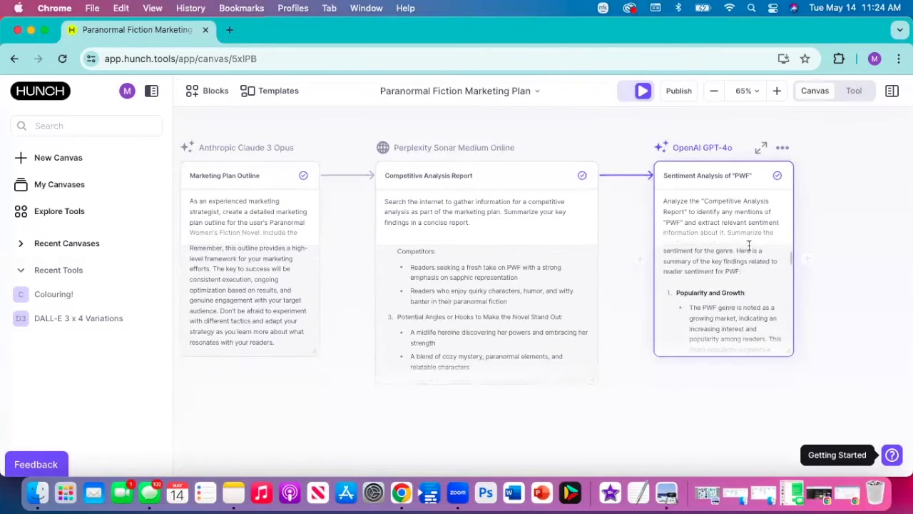
pyautogui.click(745, 236)
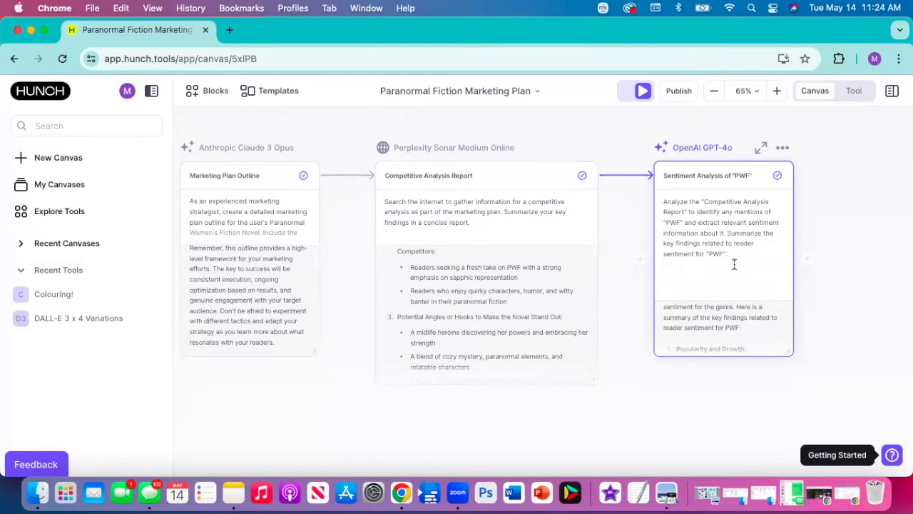
pyautogui.scroll(-2, 736, 314)
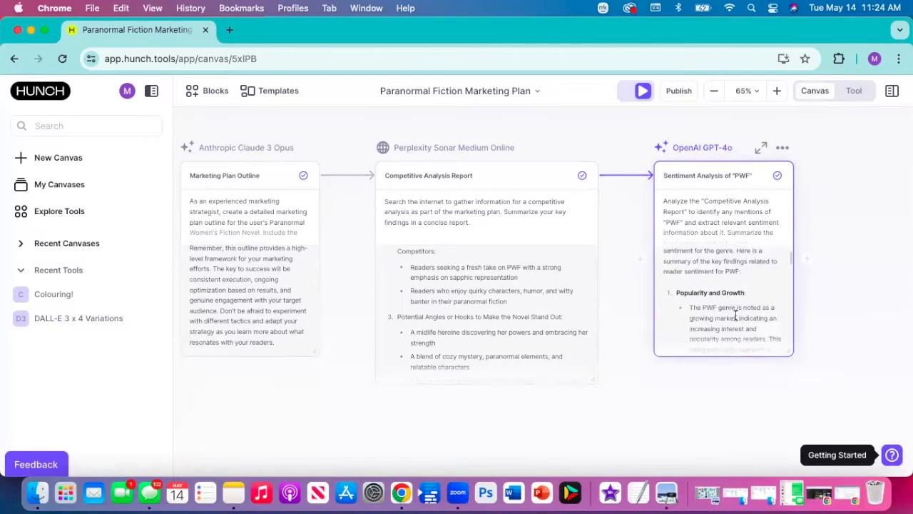
pyautogui.scroll(-2, 740, 298)
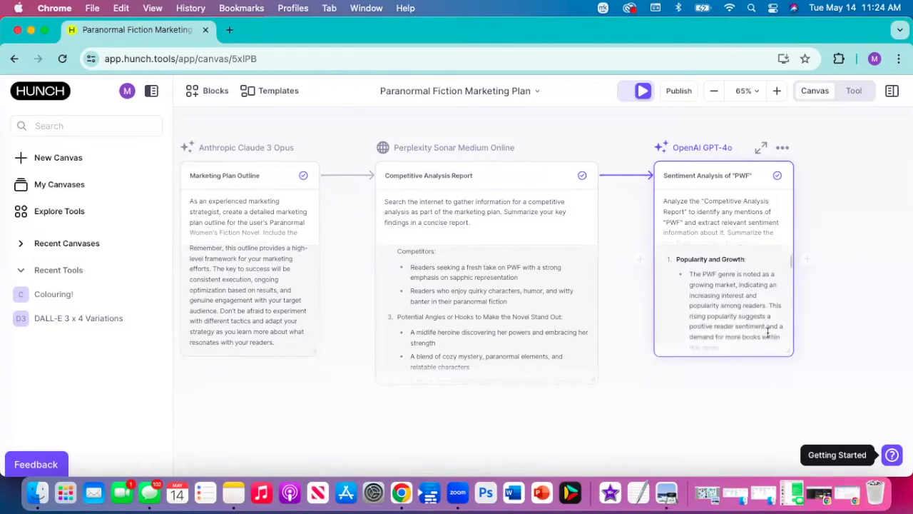
# - Enlarge the PWF sentiment analysis block and review its findings, from appeal factors and market gaps to the summary
pyautogui.moveTo(789, 353); pyautogui.dragTo(889, 418)
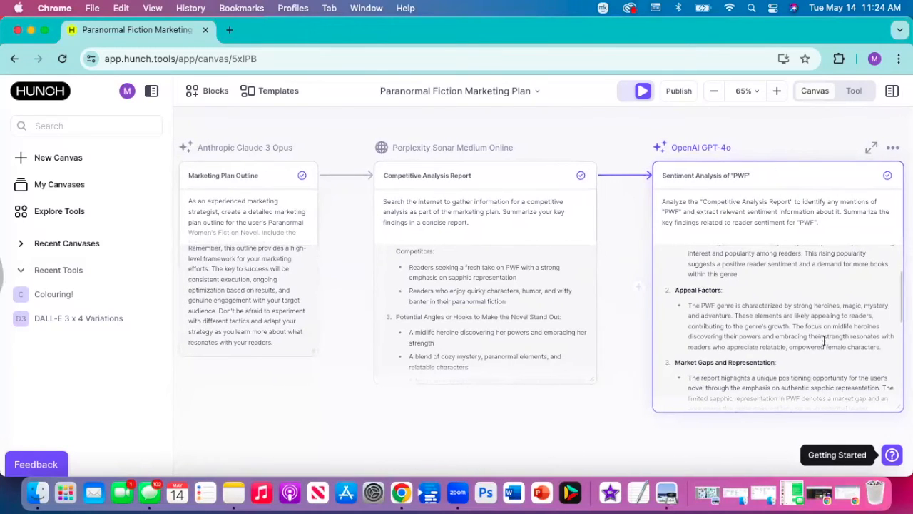
pyautogui.scroll(-2, 811, 321)
pyautogui.scroll(-3, 810, 321)
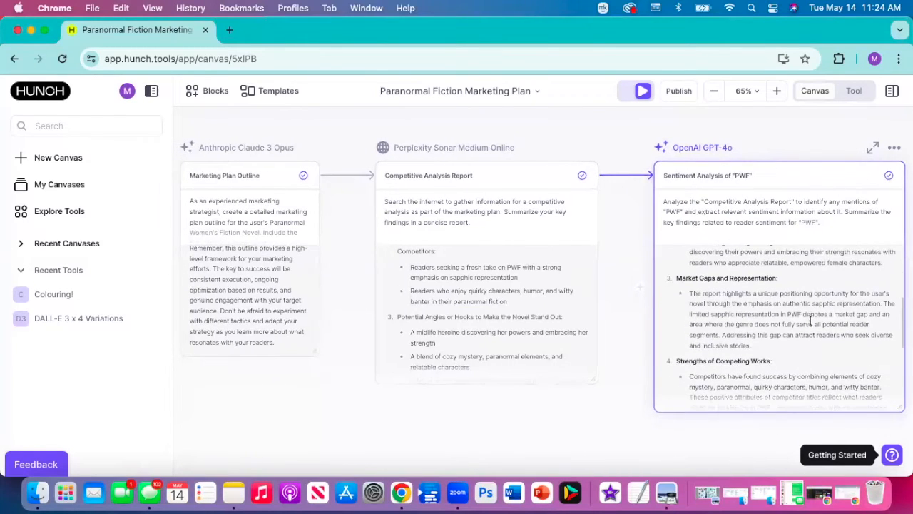
pyautogui.scroll(-4, 811, 321)
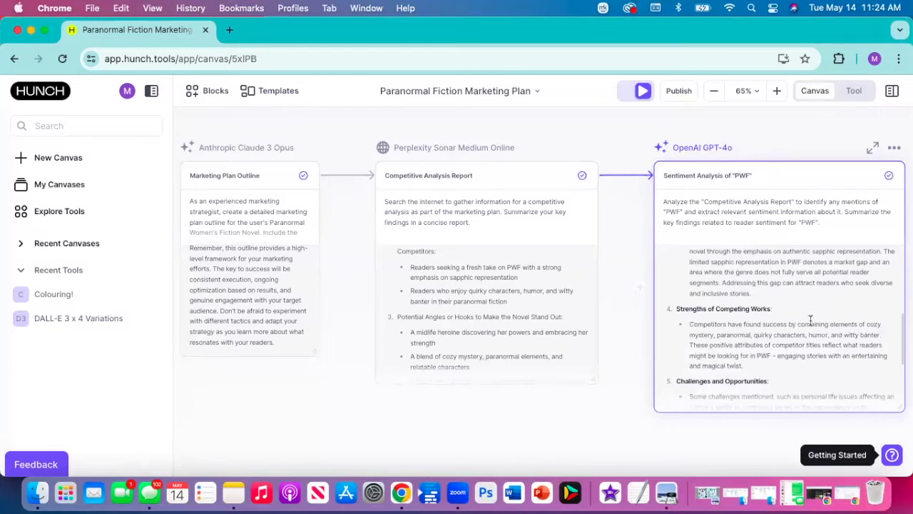
pyautogui.scroll(-2, 811, 321)
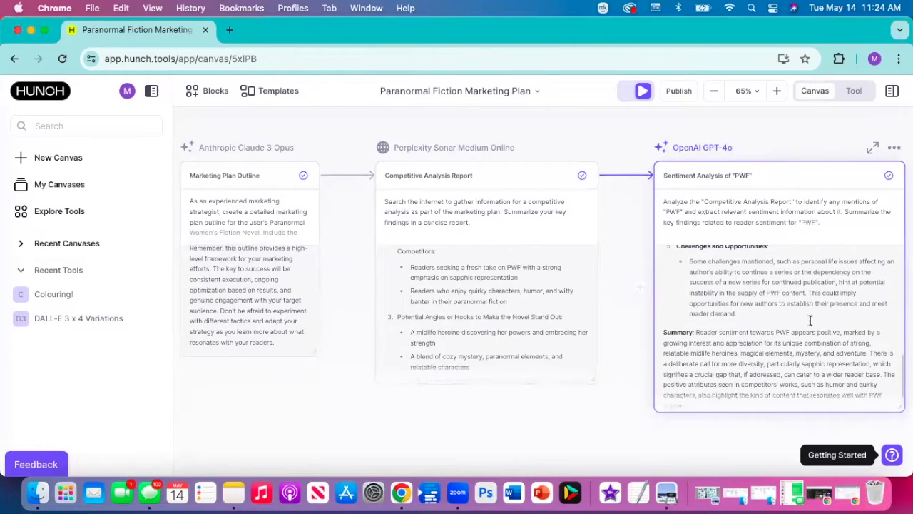
pyautogui.scroll(10, 810, 321)
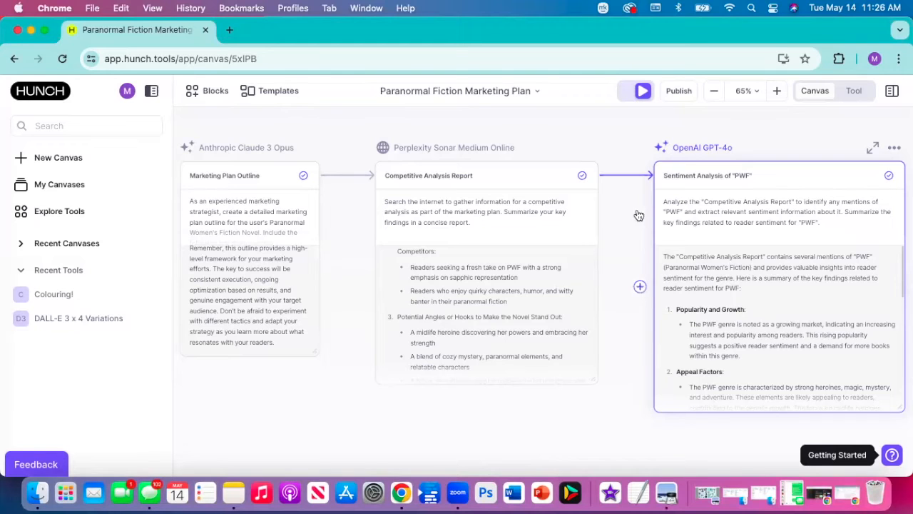
# - Leave the marketing plan canvas, create a new blank canvas and expand the list of recent canvases
pyautogui.hscroll(2, 748, 263)
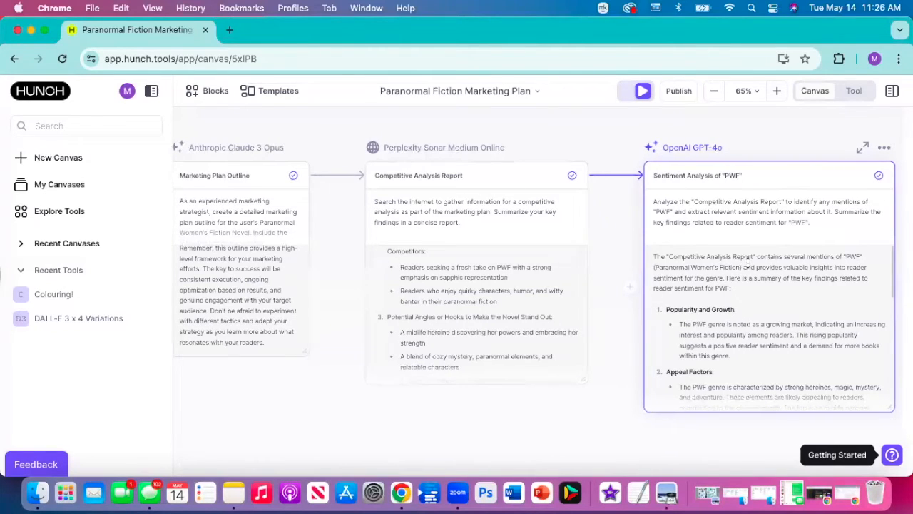
pyautogui.hscroll(-5, 748, 263)
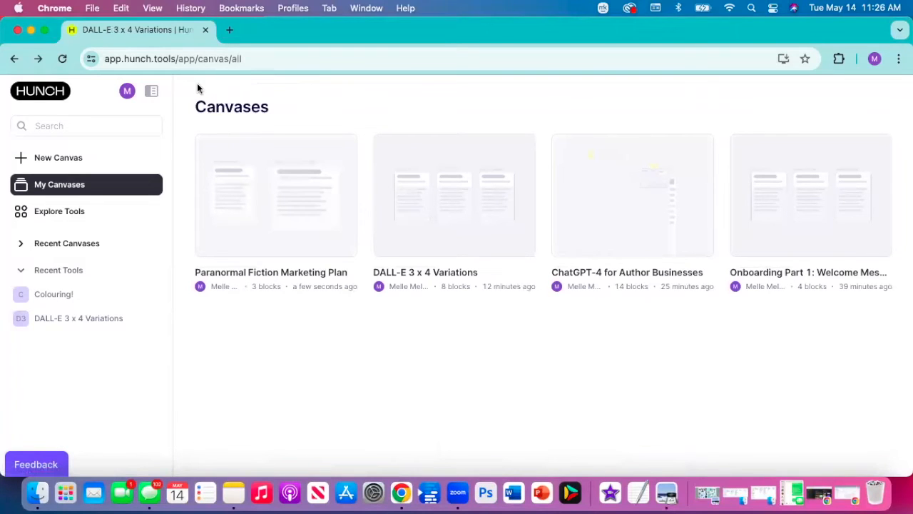
pyautogui.click(62, 162)
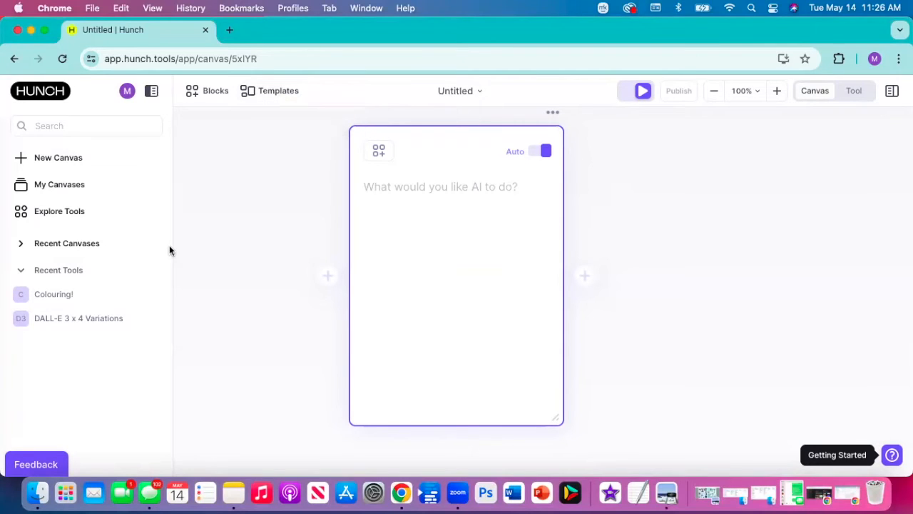
pyautogui.click(94, 246)
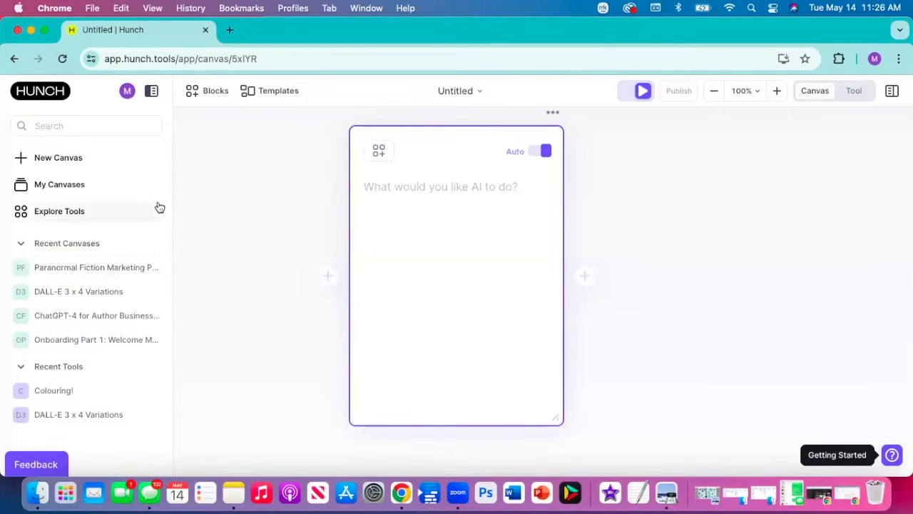
# - Add the Illustrated Children's Story template from the popular templates to the new canvas
pyautogui.click(278, 91)
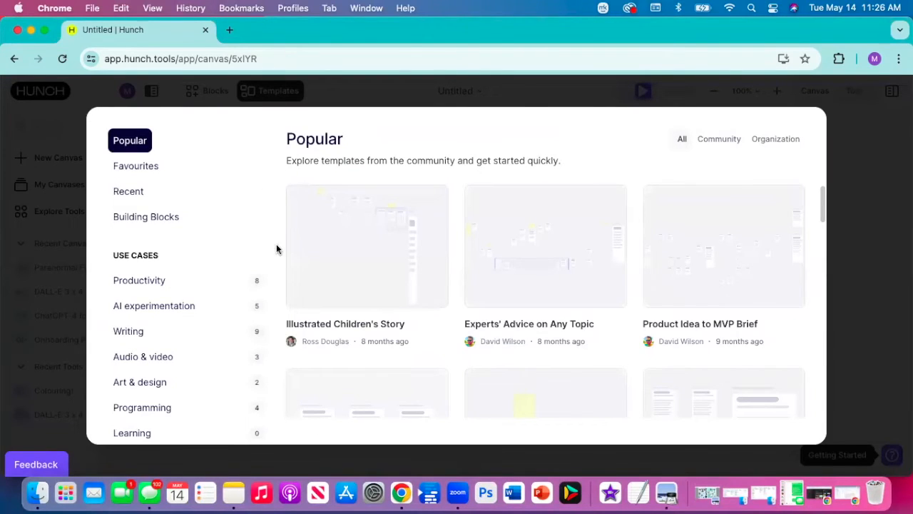
pyautogui.moveTo(332, 279)
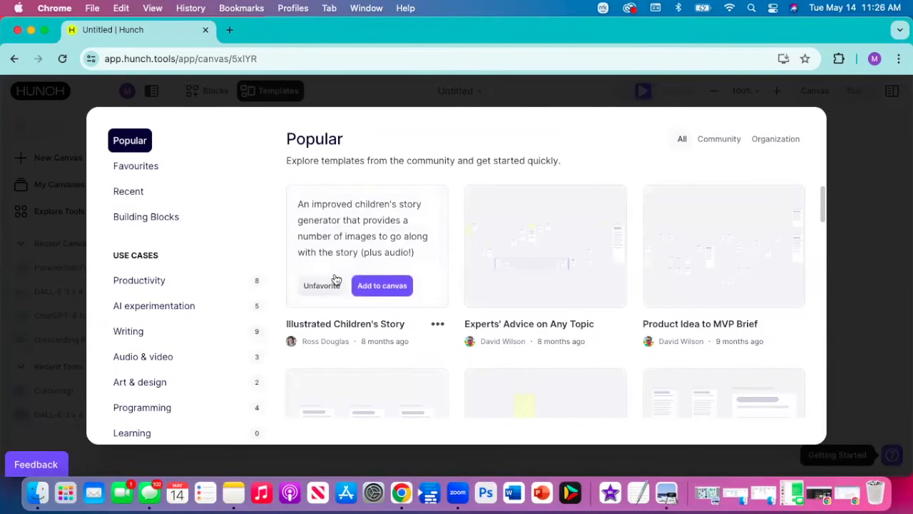
pyautogui.click(370, 287)
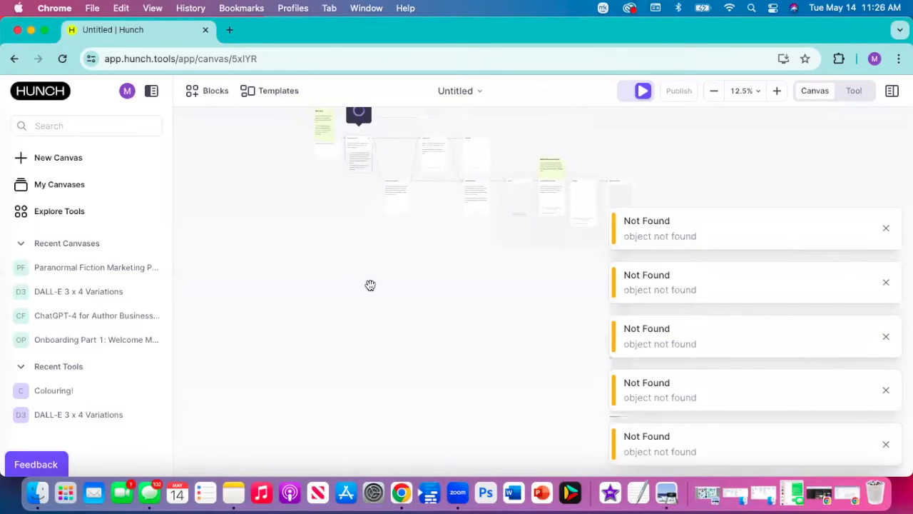
# - Dismiss all the Not Found notifications covering the canvas
pyautogui.click(889, 231)
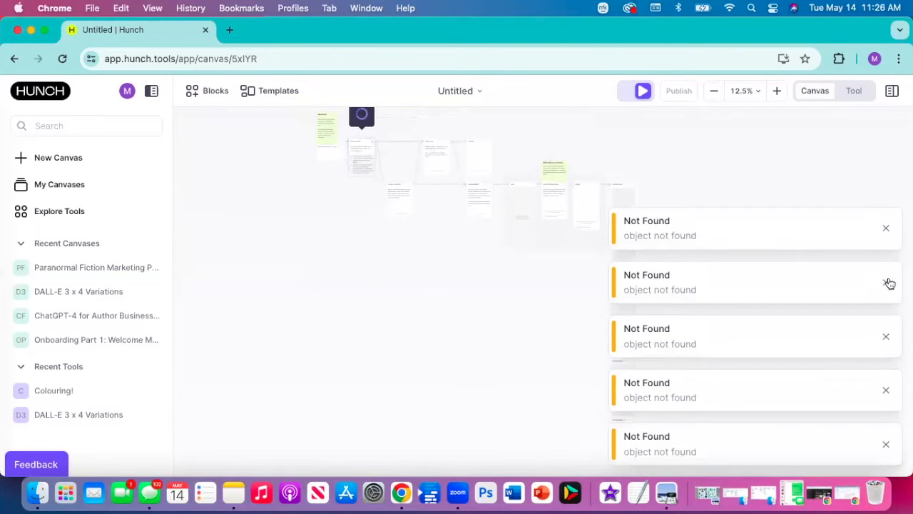
pyautogui.click(889, 230)
pyautogui.click(889, 229)
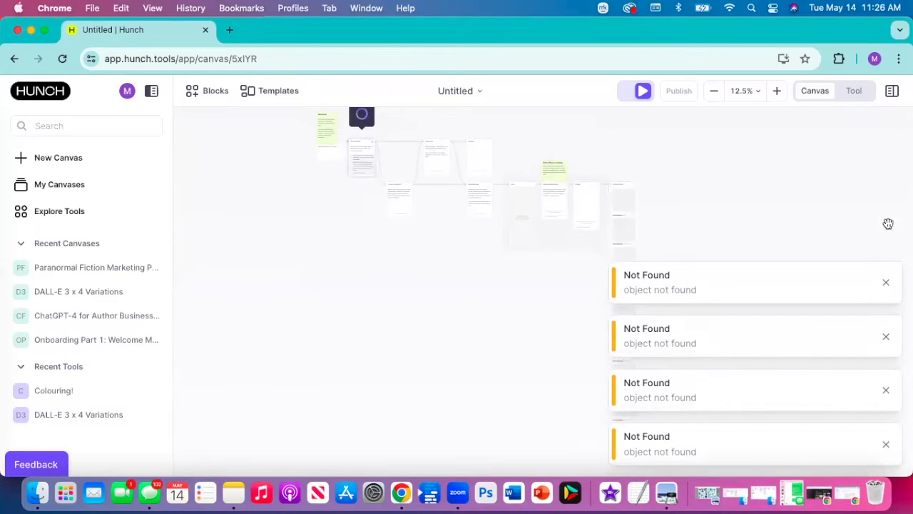
pyautogui.click(885, 281)
pyautogui.click(885, 336)
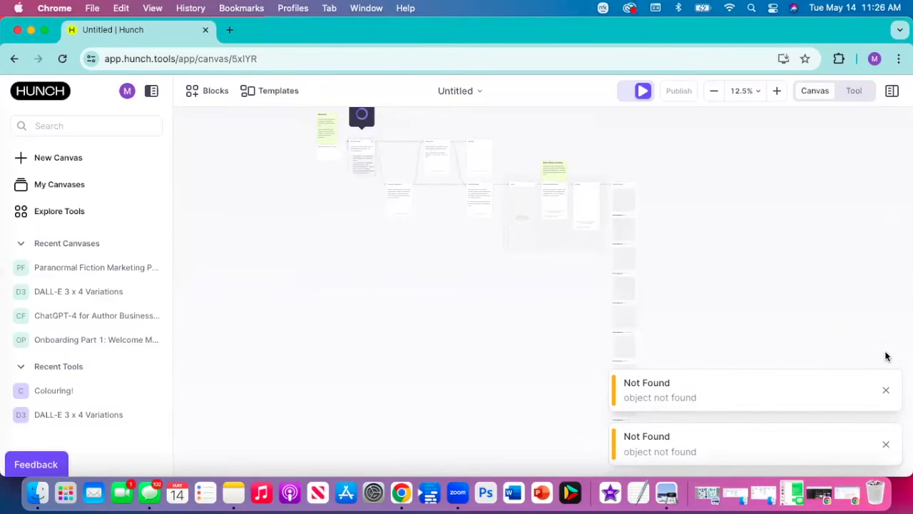
pyautogui.click(886, 391)
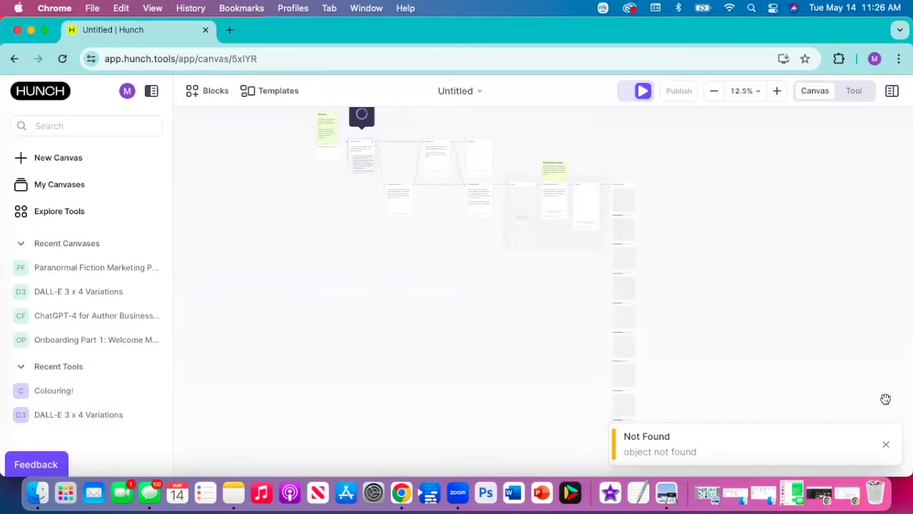
pyautogui.click(886, 448)
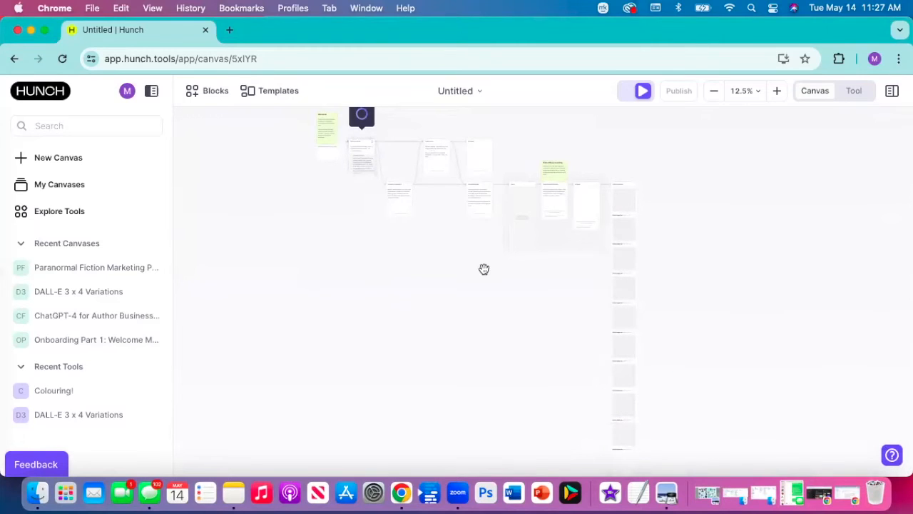
# - Examine the children's story template's block layout, focusing on the Start below note, Story Arc Outline and the connected blocks
pyautogui.hscroll(-5, 411, 273)
pyautogui.hscroll(5, 412, 273)
pyautogui.scroll(5, 411, 273)
pyautogui.scroll(4, 411, 273)
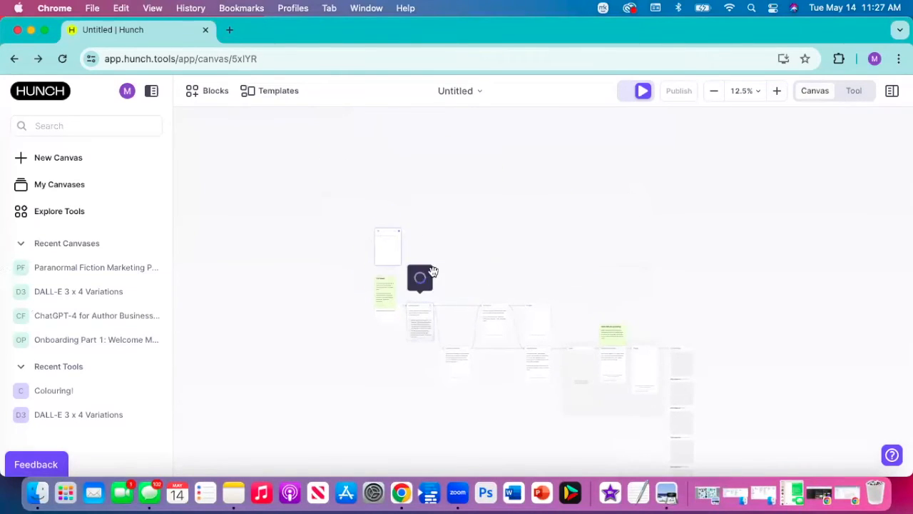
pyautogui.click(419, 282)
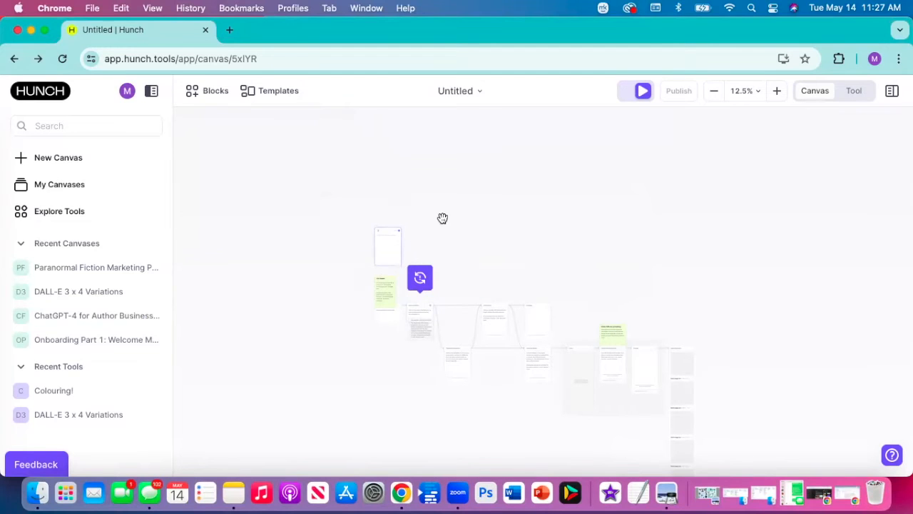
pyautogui.moveTo(443, 217); pyautogui.dragTo(438, 158)
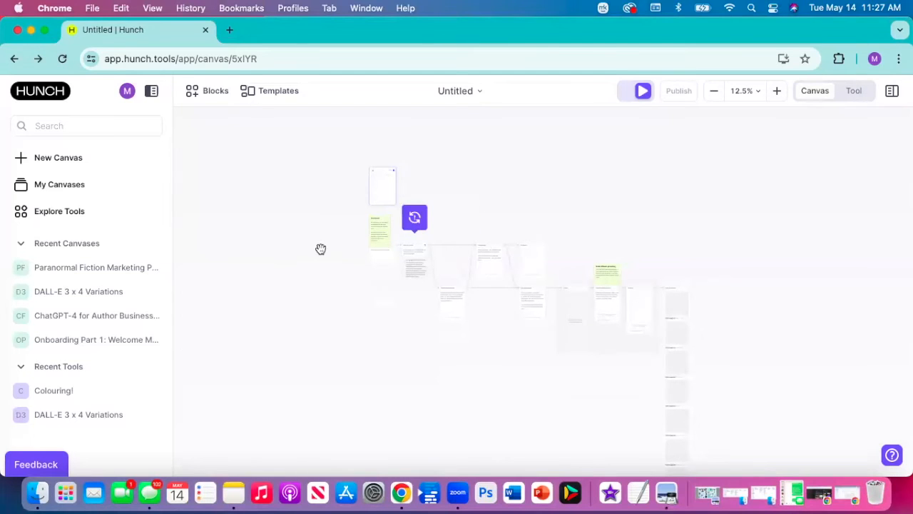
pyautogui.scroll(5, 320, 249)
pyautogui.moveTo(368, 222); pyautogui.dragTo(253, 186)
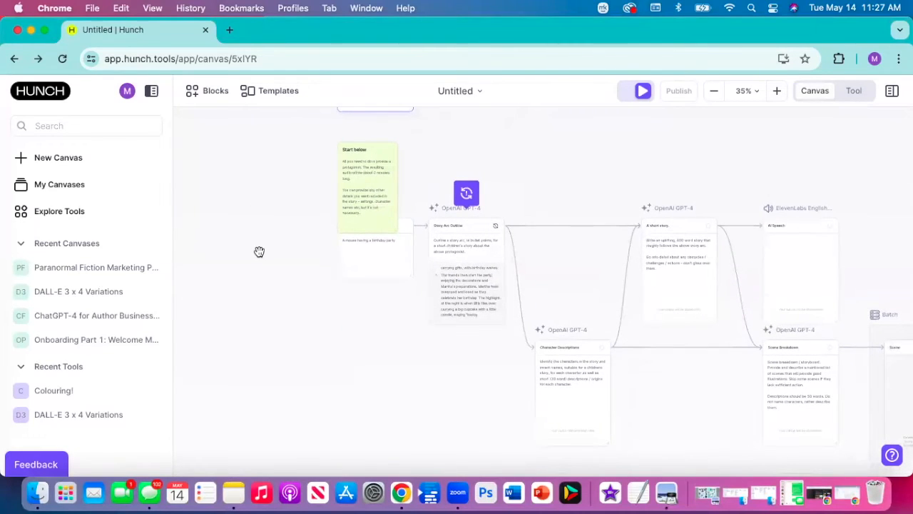
# - Replace the text in The protagonist block with "A dragon rider is trying to save a dragon egg from a devious collector."
pyautogui.scroll(4, 259, 252)
pyautogui.moveTo(344, 256); pyautogui.dragTo(235, 258)
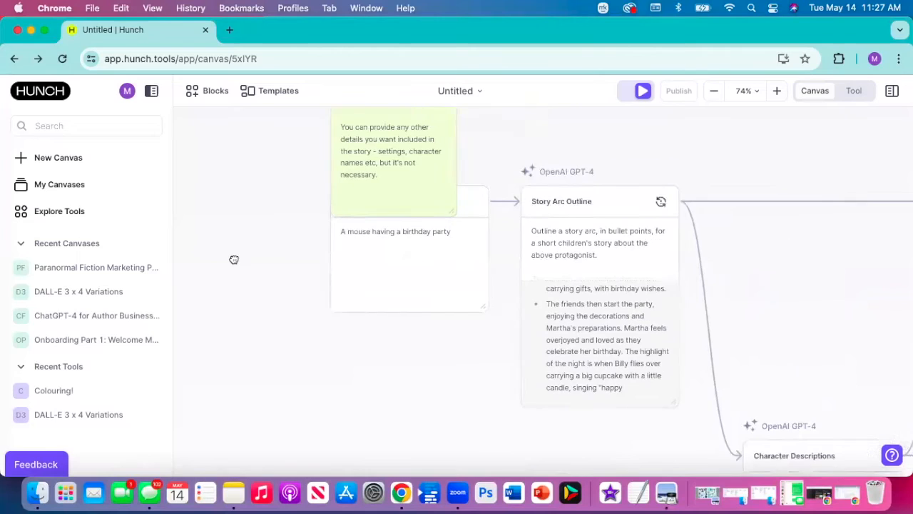
pyautogui.scroll(3, 234, 257)
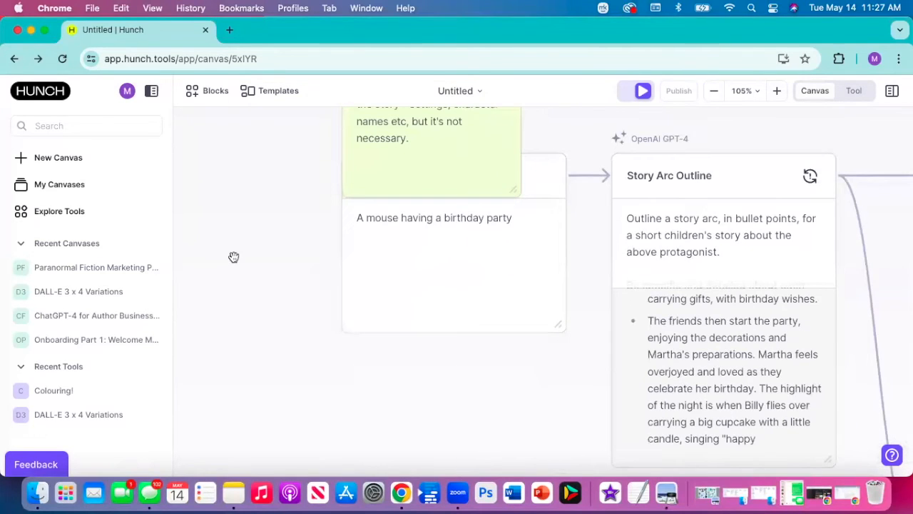
pyautogui.click(512, 218)
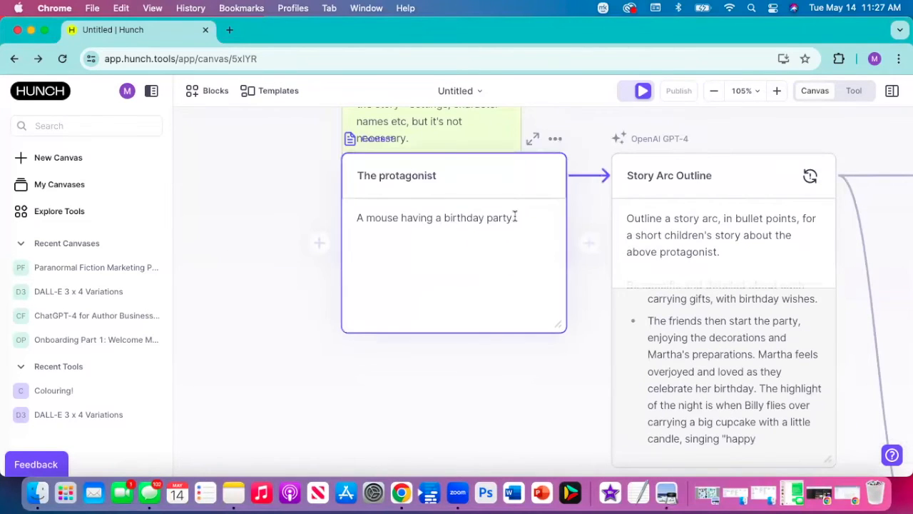
pyautogui.click(351, 220)
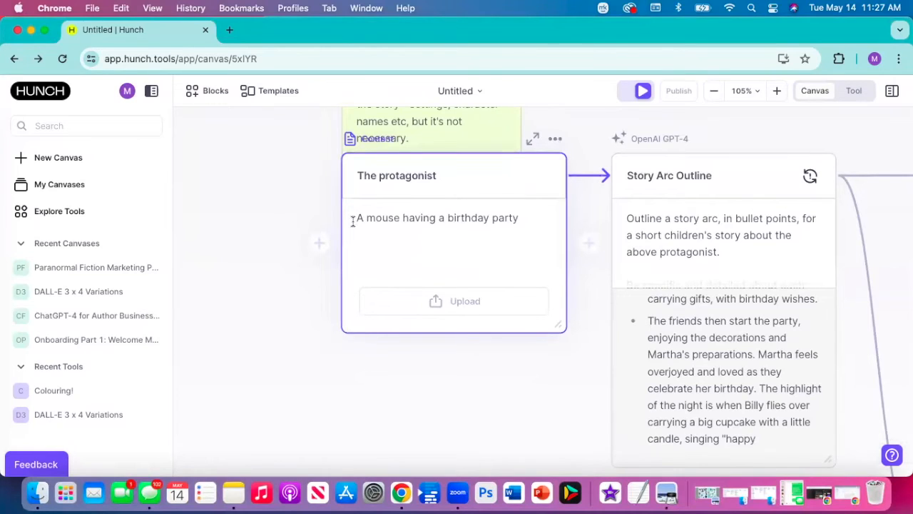
pyautogui.write('A')
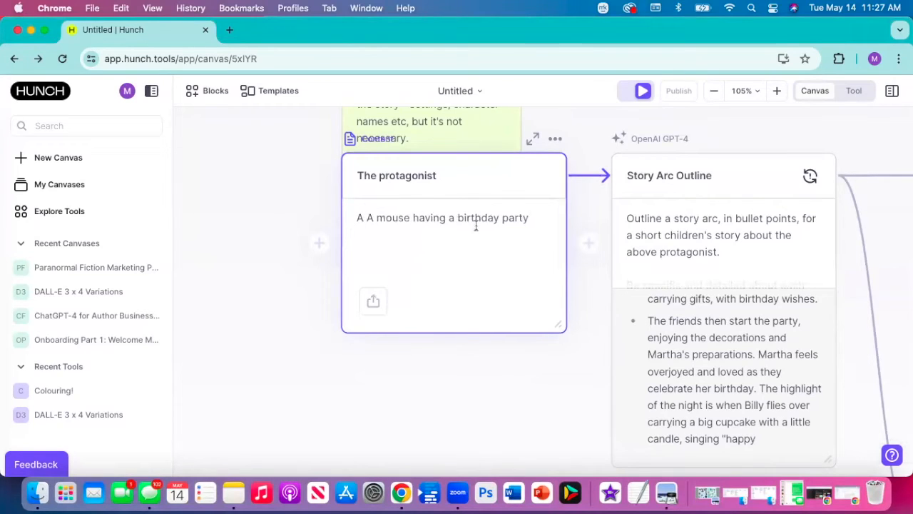
pyautogui.moveTo(528, 218); pyautogui.dragTo(368, 217)
pyautogui.write('drago')
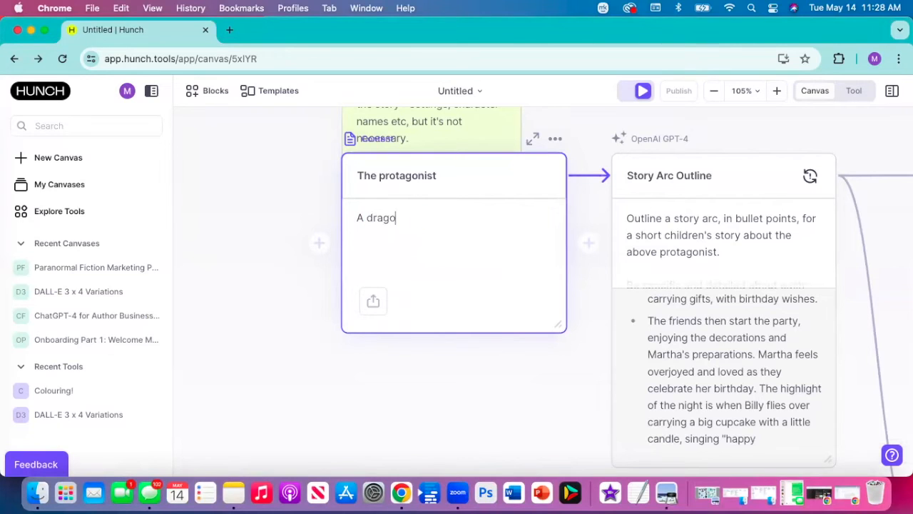
pyautogui.write('n rider is trying to save a')
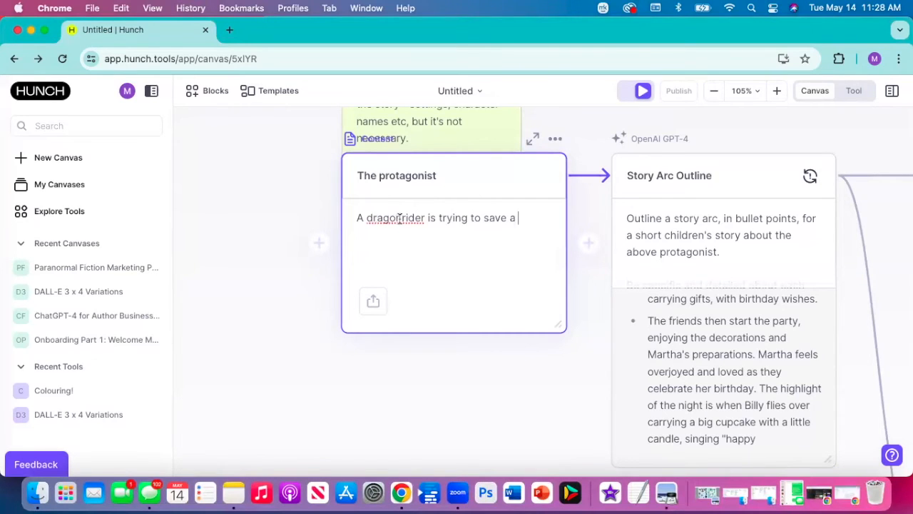
pyautogui.click(523, 217)
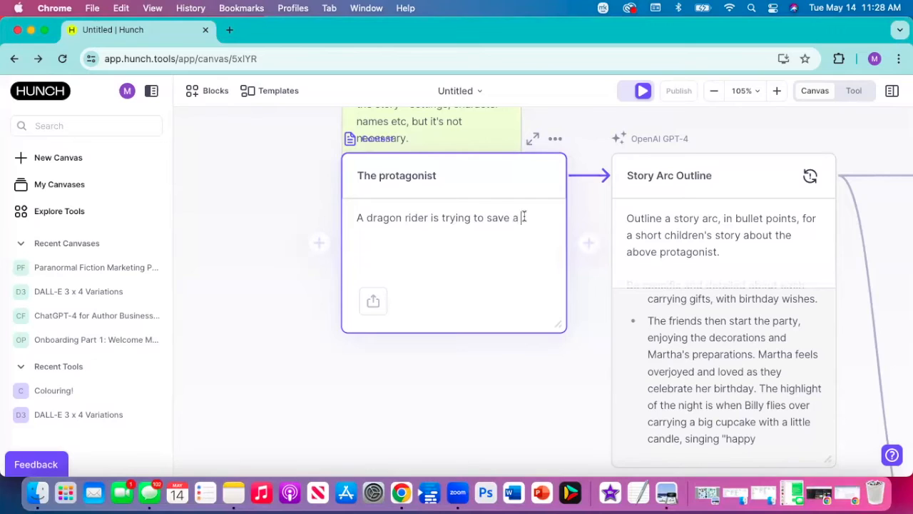
pyautogui.write('dragon')
pyautogui.write(' egg ')
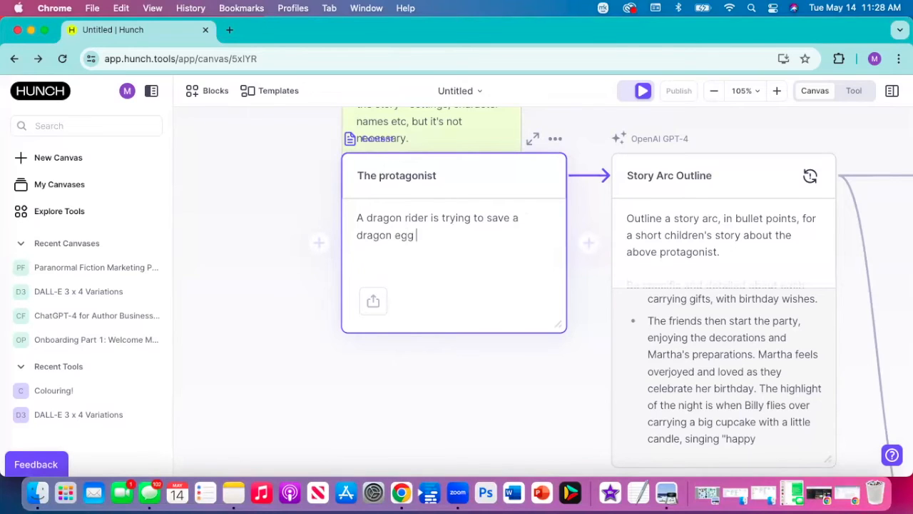
pyautogui.write('from a devious collector.')
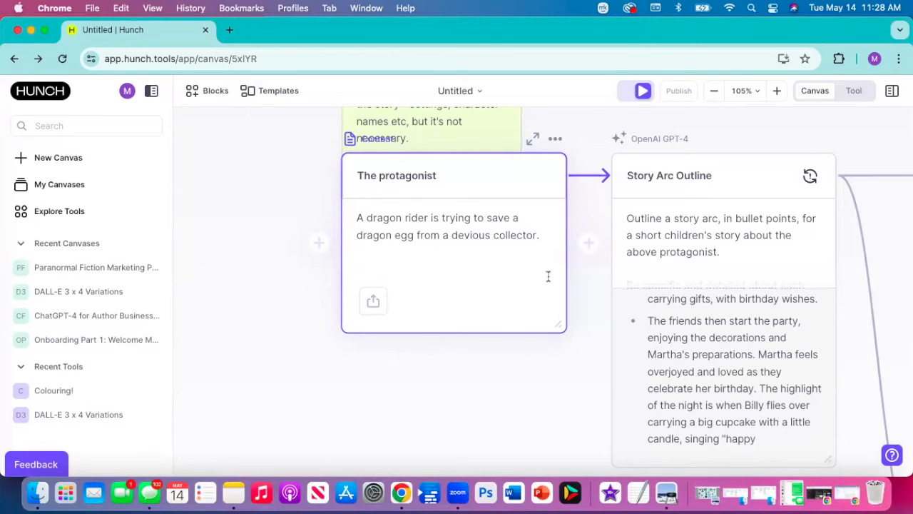
# - Regenerate the Story Arc Outline from the new protagonist and pause automatic running of the canvas
pyautogui.scroll(-5, 509, 295)
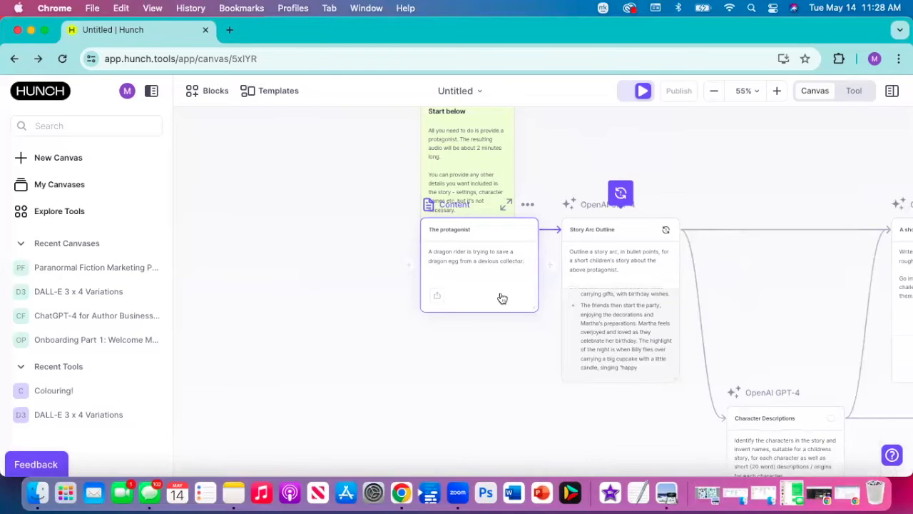
pyautogui.scroll(-4, 509, 294)
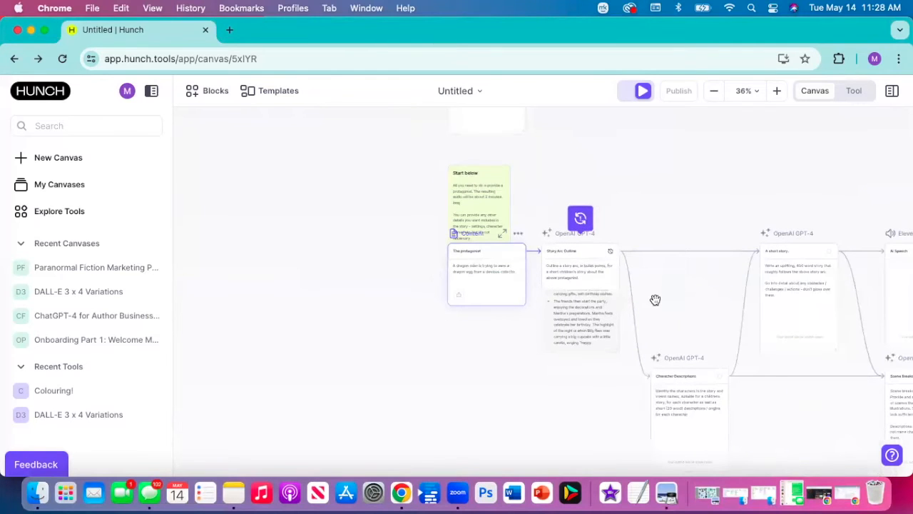
pyautogui.hscroll(5, 499, 267)
pyautogui.scroll(-2, 465, 251)
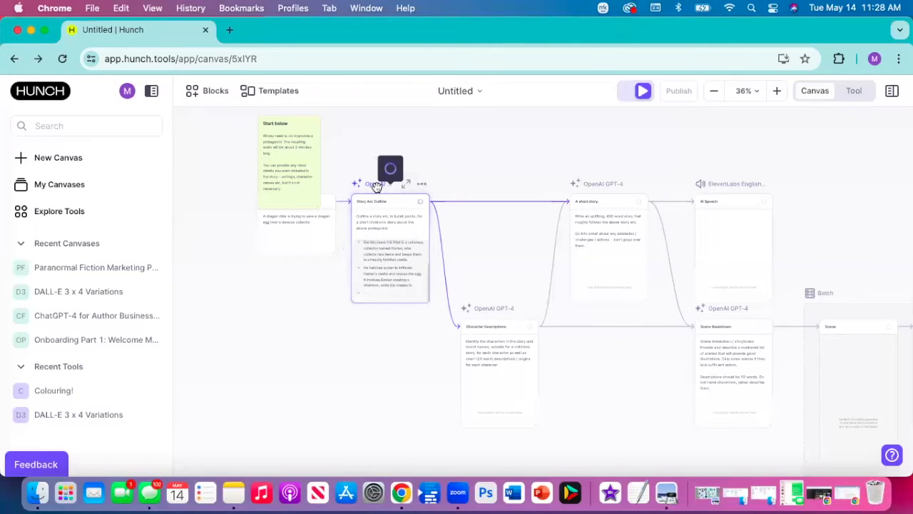
pyautogui.click(642, 93)
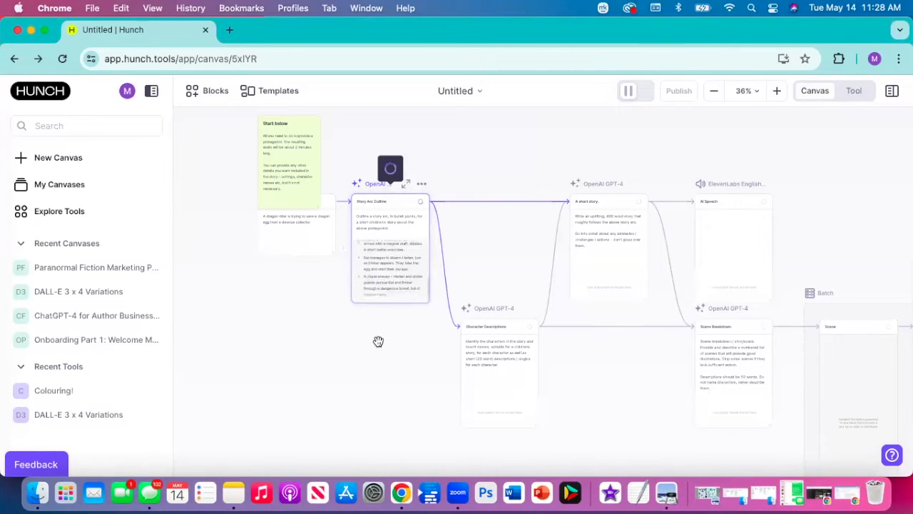
pyautogui.scroll(-3, 378, 341)
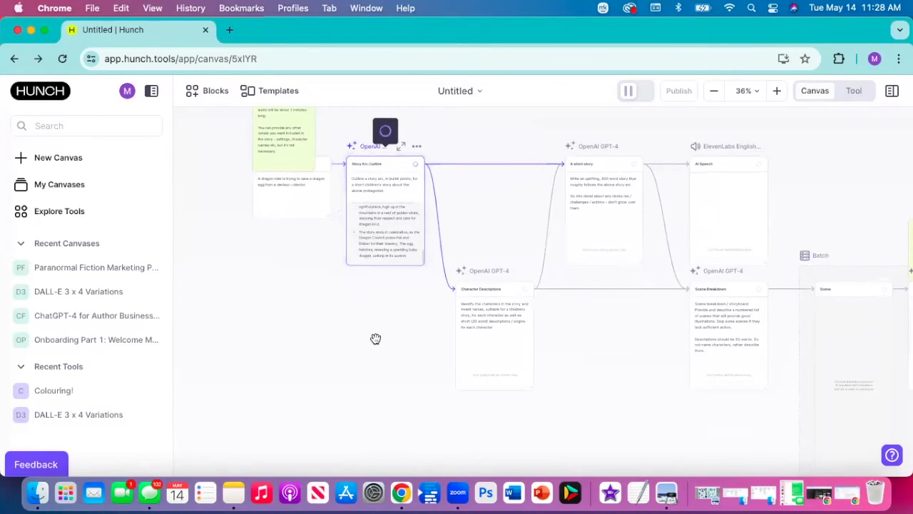
pyautogui.scroll(-1, 375, 338)
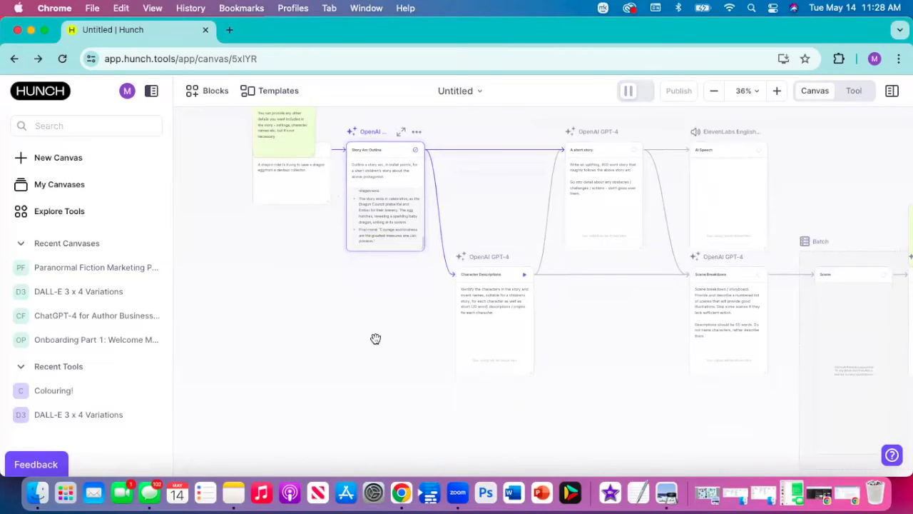
pyautogui.hscroll(1, 375, 338)
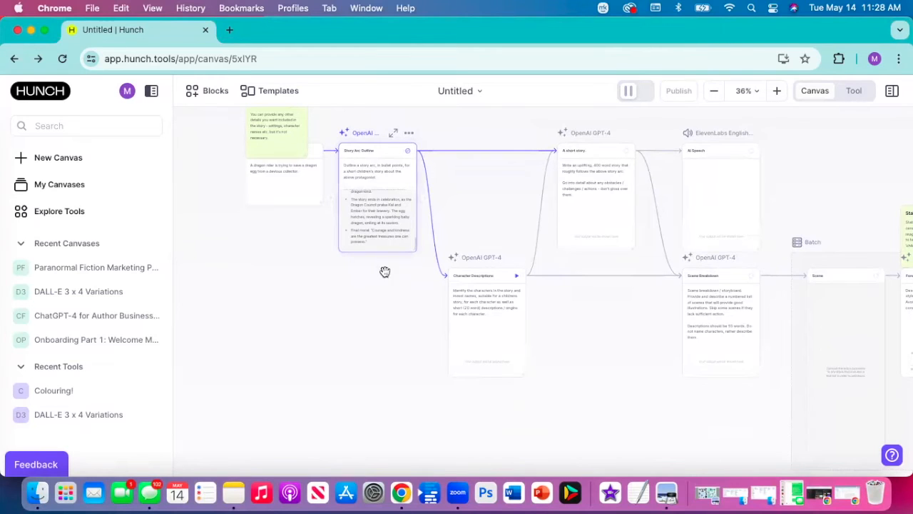
pyautogui.scroll(5, 387, 217)
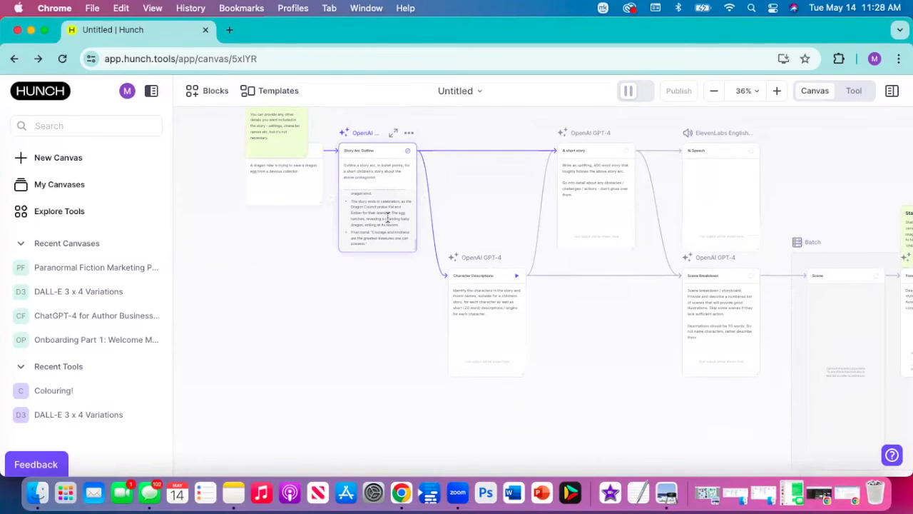
pyautogui.scroll(3, 388, 217)
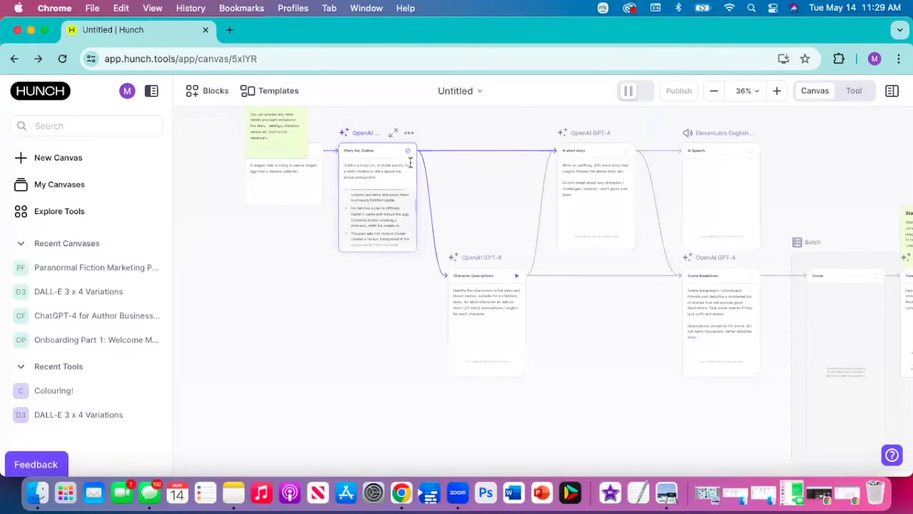
# - Run the Character Descriptions block to generate names and short descriptions for the story's characters
pyautogui.click(466, 300)
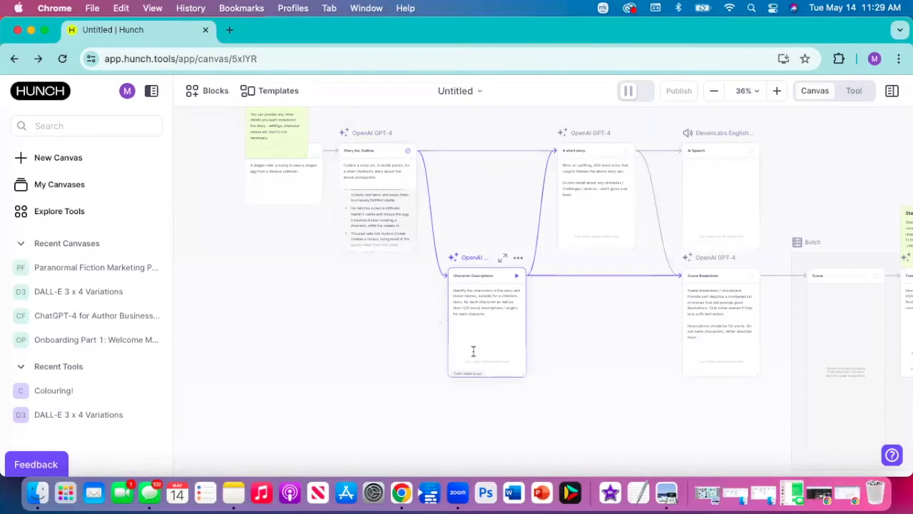
pyautogui.scroll(5, 473, 350)
pyautogui.scroll(-4, 473, 350)
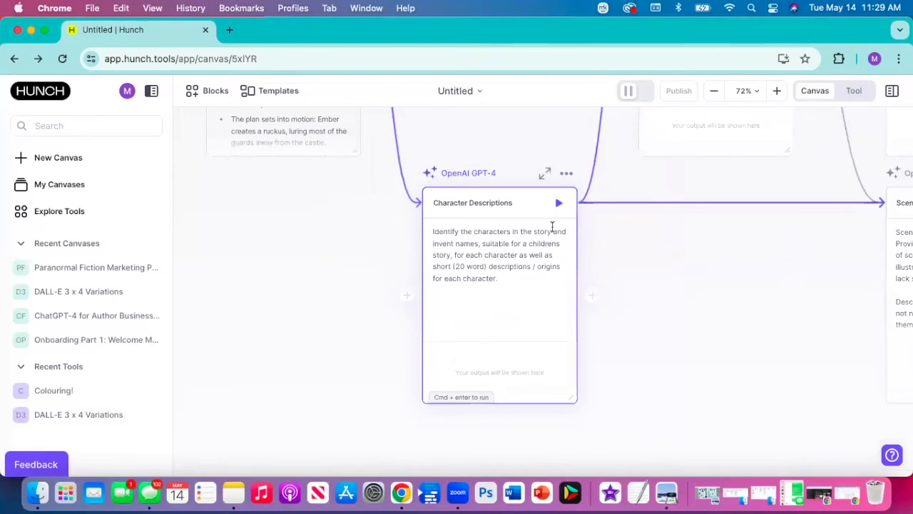
pyautogui.click(558, 204)
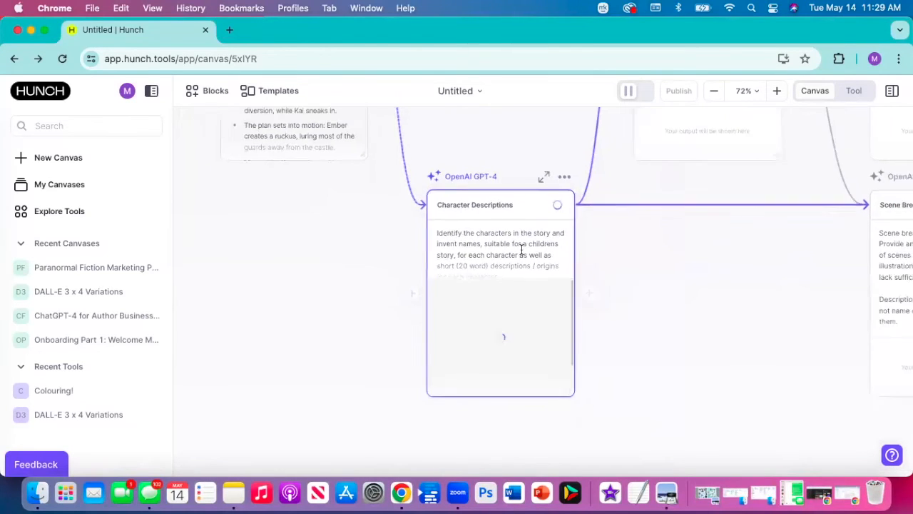
# - Run the A short story block to write the story from the arc outline and character descriptions
pyautogui.scroll(-4, 521, 251)
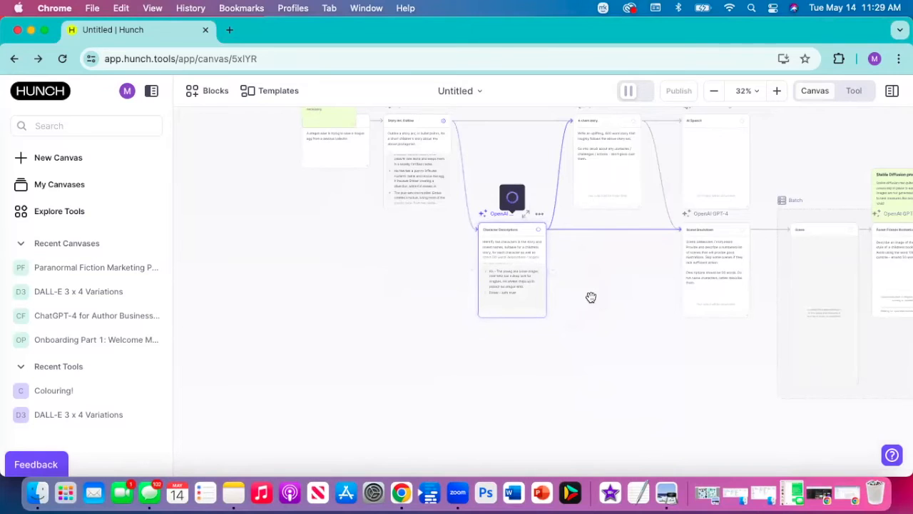
pyautogui.hscroll(1, 591, 297)
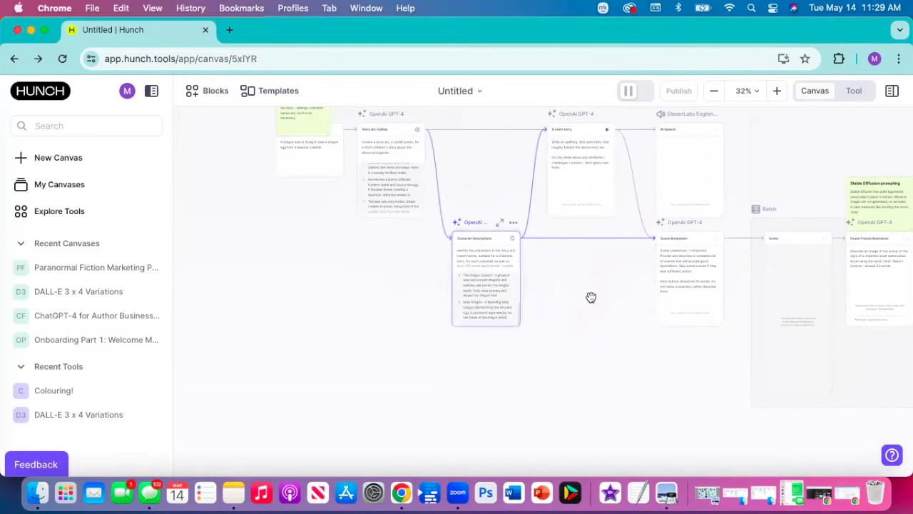
pyautogui.click(608, 132)
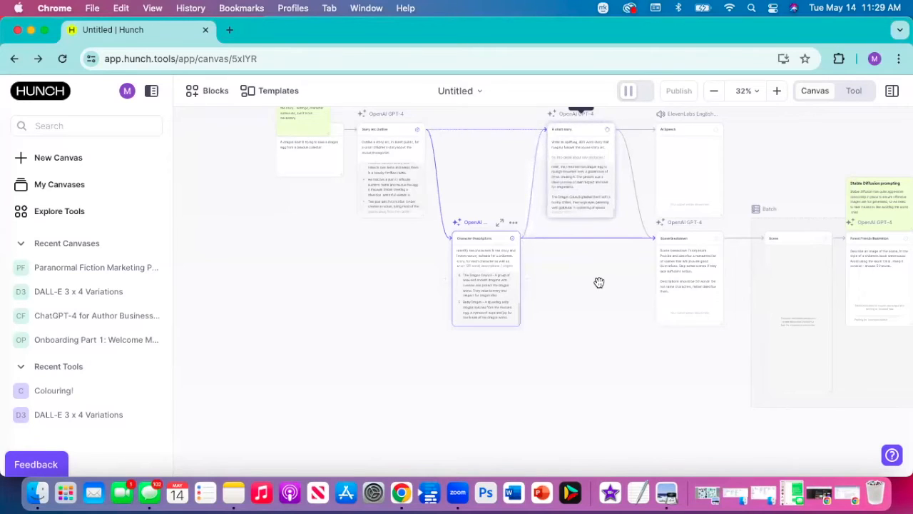
# - Run the Scene Breakdown block to produce a numbered list of scenes suited to illustration
pyautogui.hscroll(3, 600, 282)
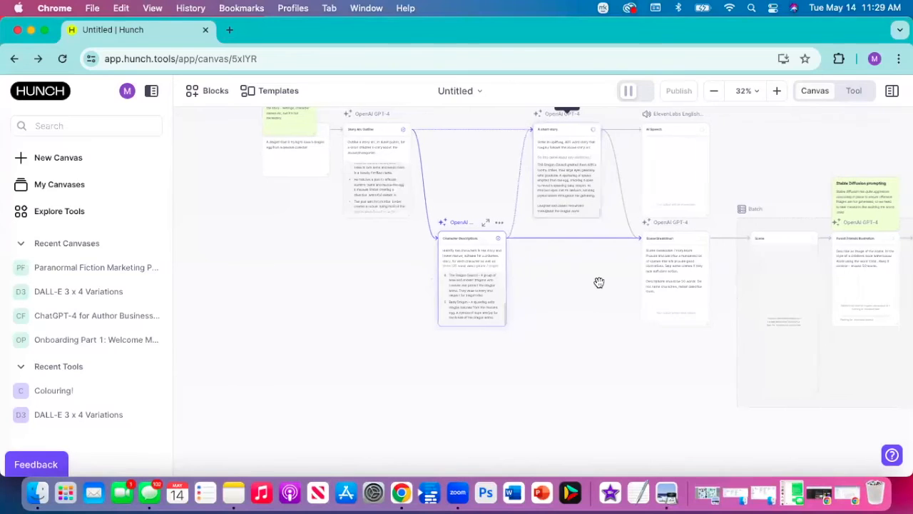
pyautogui.hscroll(5, 600, 282)
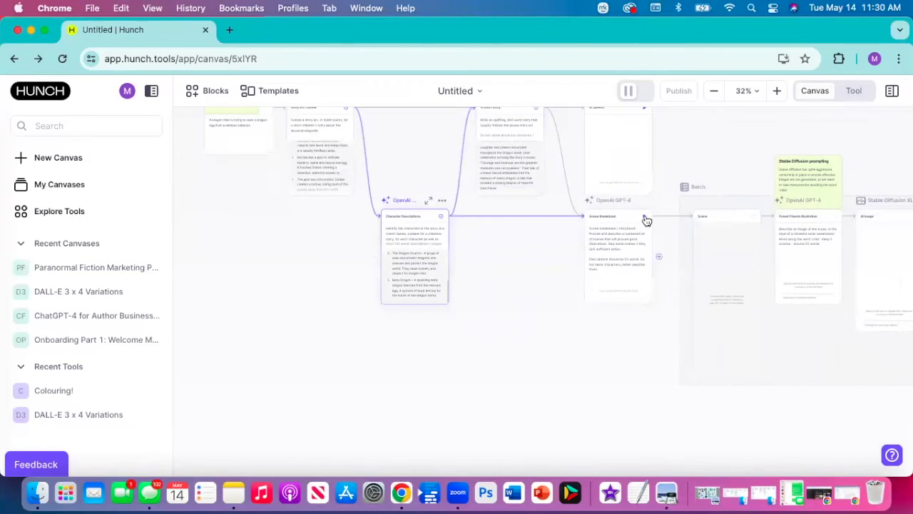
pyautogui.scroll(1, 621, 243)
pyautogui.scroll(3, 621, 243)
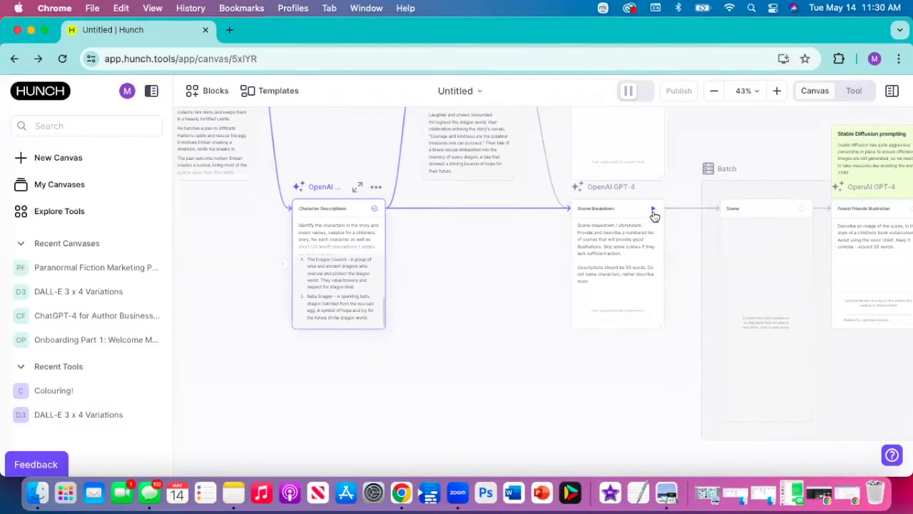
pyautogui.click(652, 210)
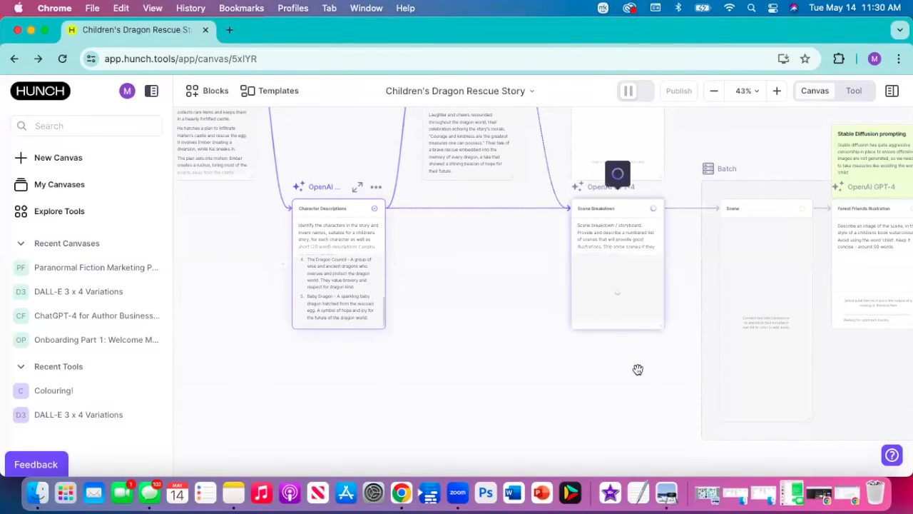
# - Run all items of the Scene batch through the Forest Friends Illustration and AI Image blocks
pyautogui.scroll(-4, 637, 369)
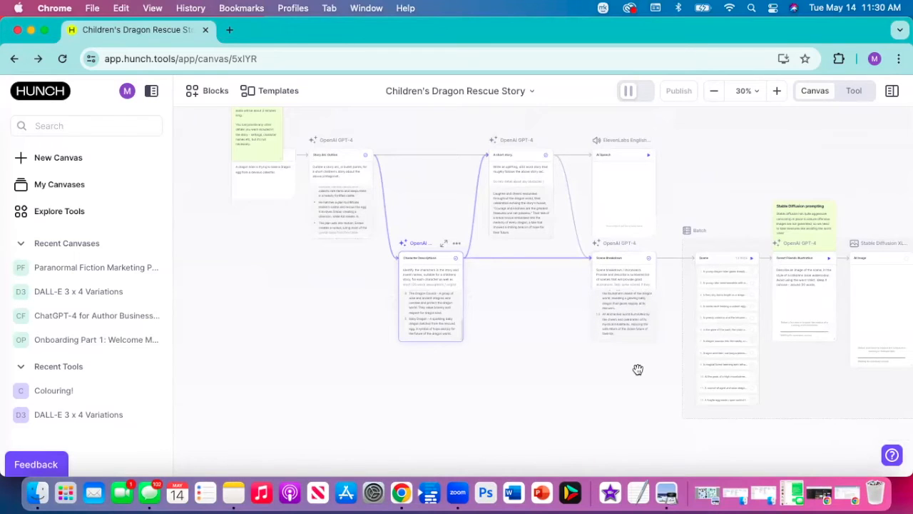
pyautogui.hscroll(5, 638, 368)
pyautogui.scroll(-2, 637, 369)
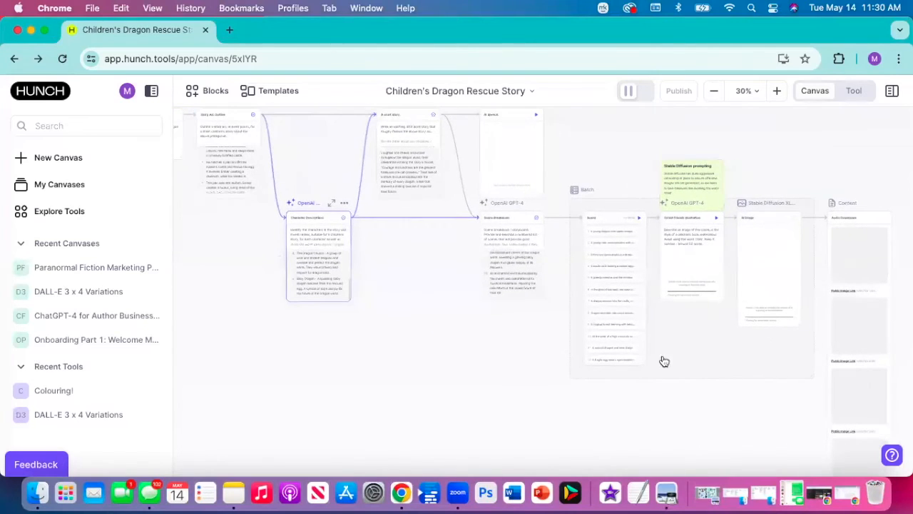
pyautogui.click(639, 222)
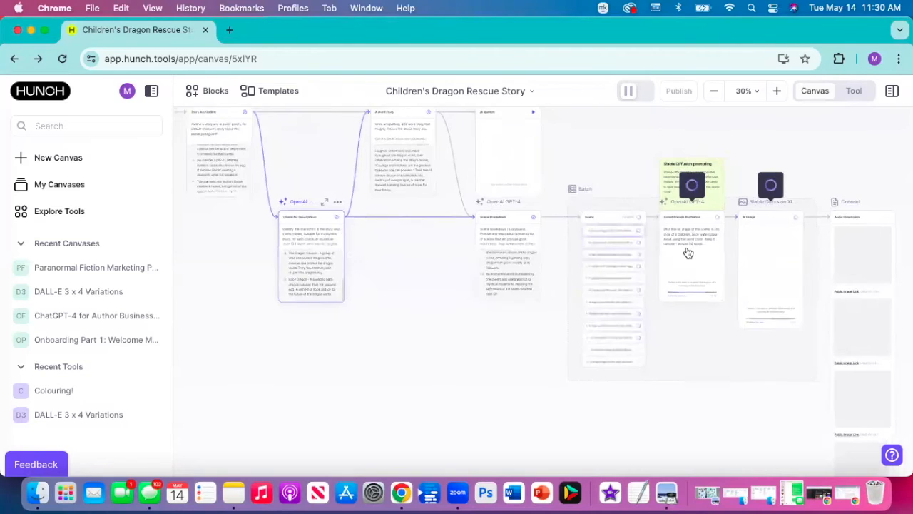
pyautogui.scroll(5, 689, 254)
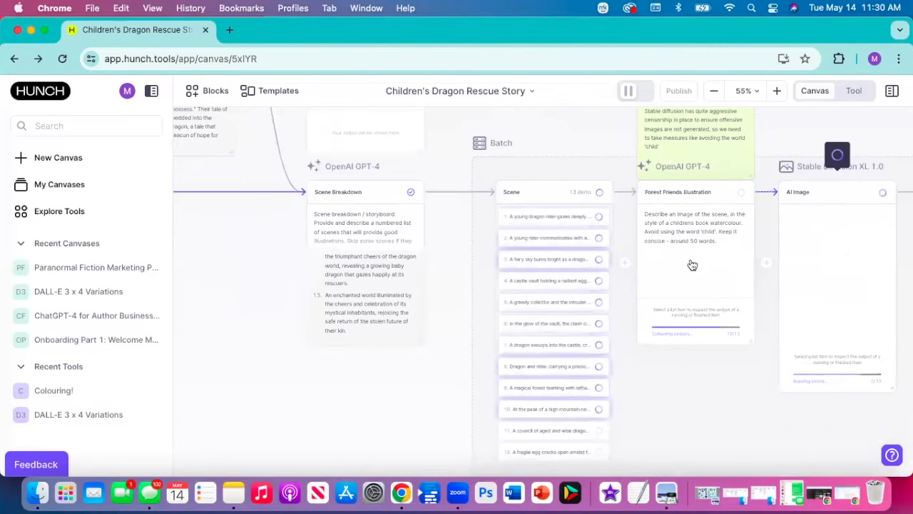
pyautogui.hscroll(1, 692, 265)
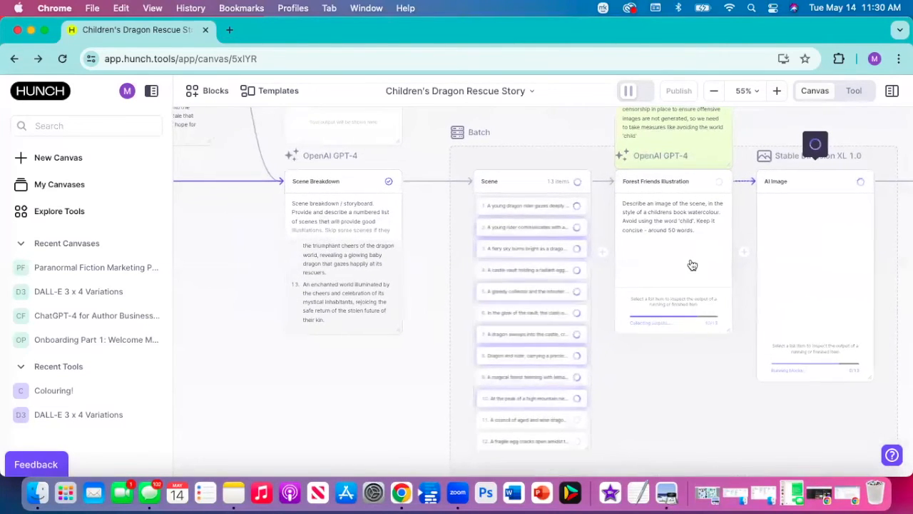
pyautogui.hscroll(1, 692, 265)
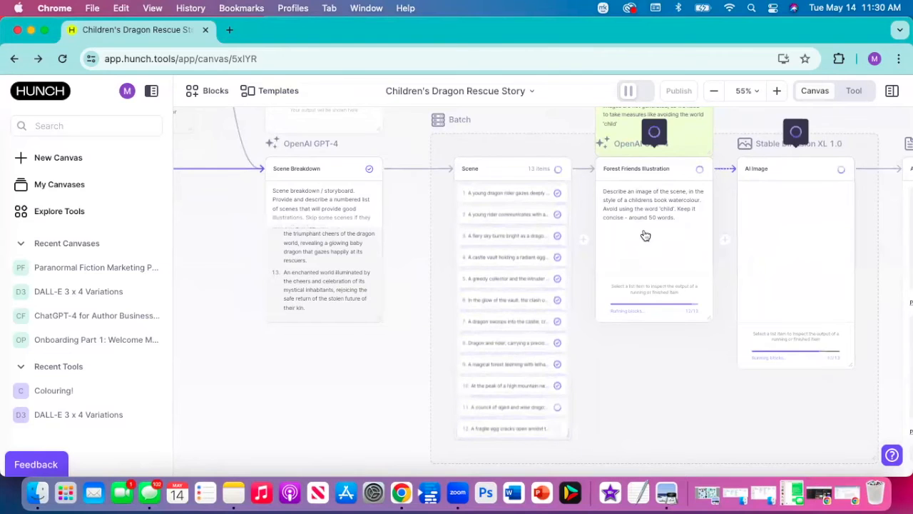
# - Examine the watercolour illustrations generated for all scenes in the Audio Downloads content block, from first to last
pyautogui.scroll(-5, 644, 239)
pyautogui.scroll(-1, 645, 236)
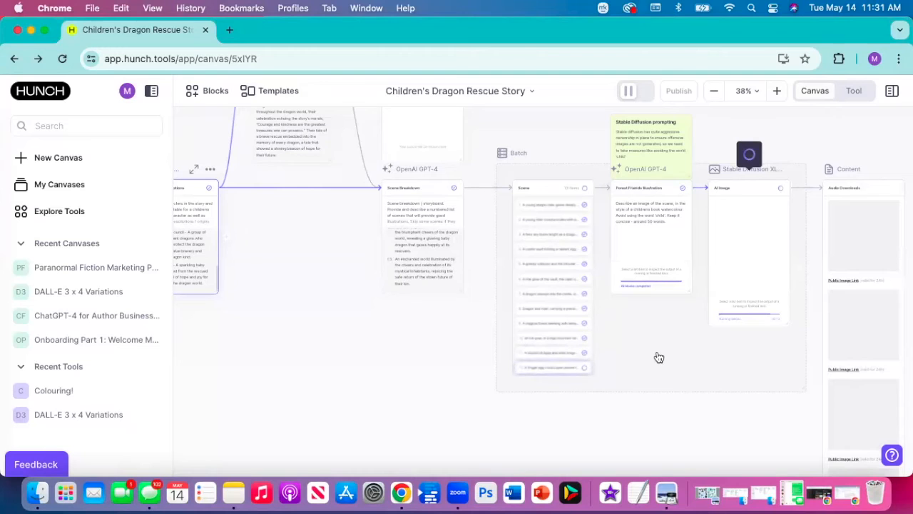
pyautogui.hscroll(3, 659, 357)
pyautogui.hscroll(5, 659, 357)
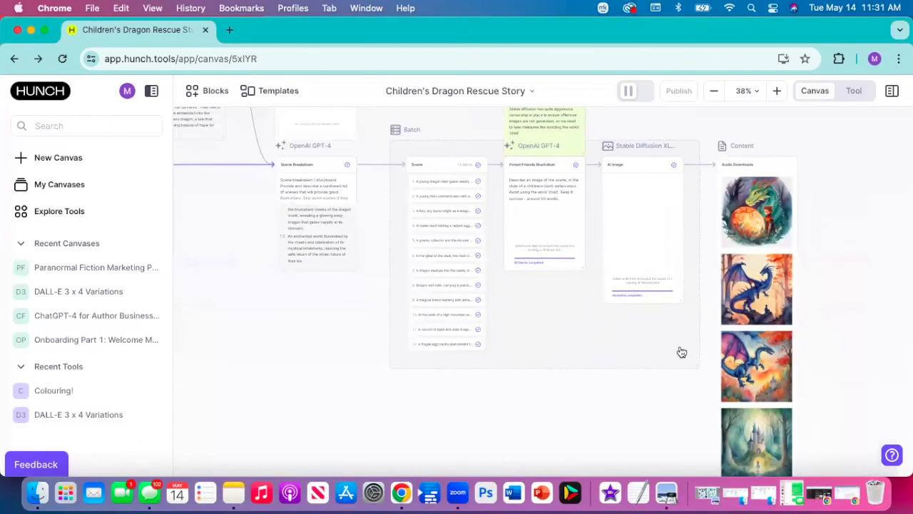
pyautogui.hscroll(2, 681, 351)
pyautogui.scroll(-8, 736, 319)
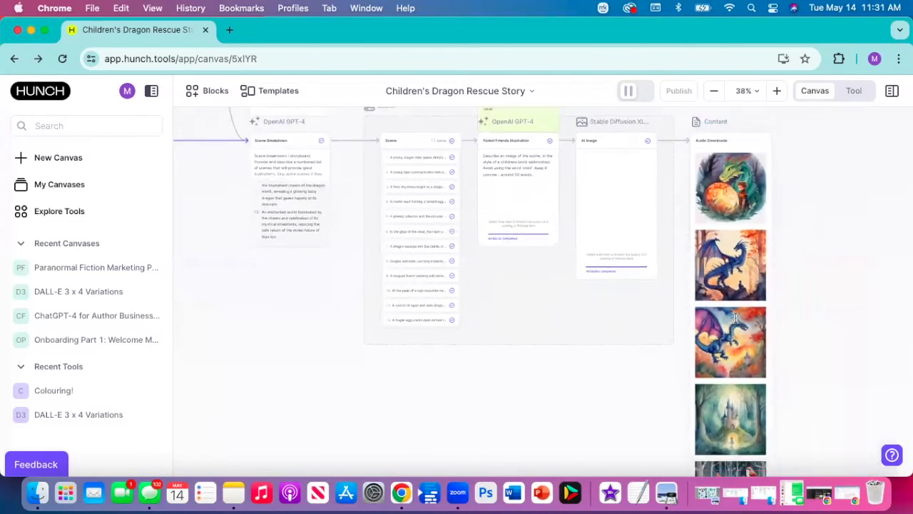
pyautogui.scroll(-3, 735, 319)
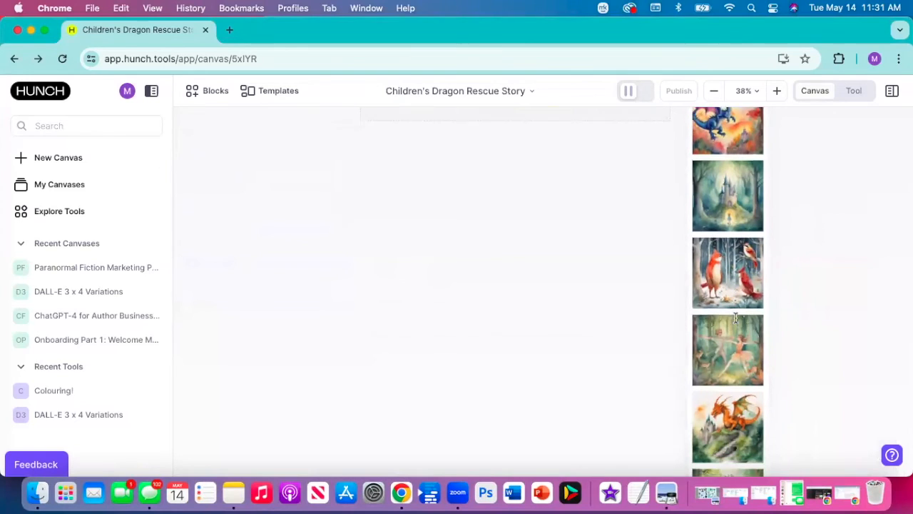
pyautogui.scroll(-8, 736, 318)
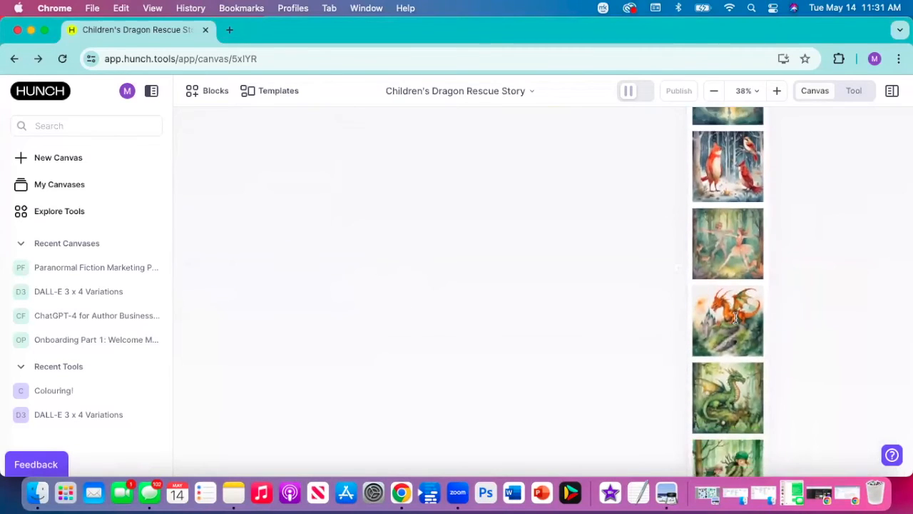
pyautogui.scroll(-6, 736, 318)
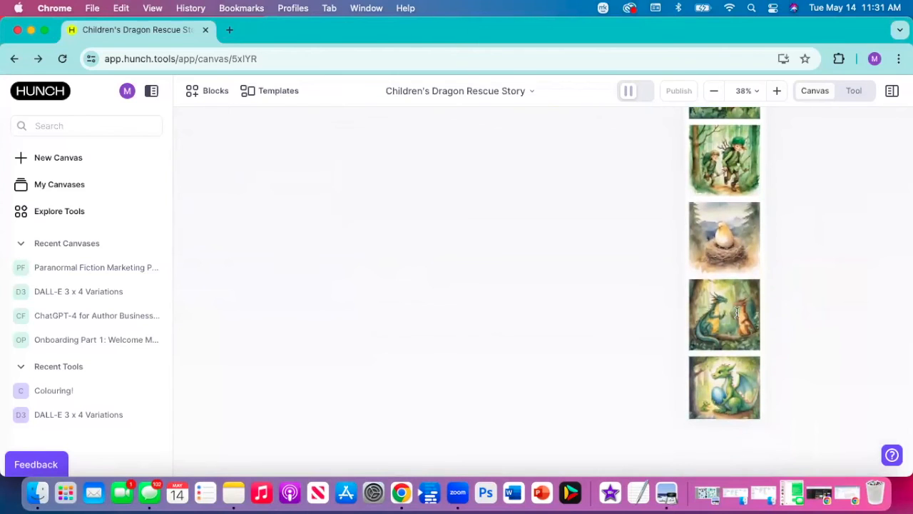
pyautogui.scroll(15, 728, 300)
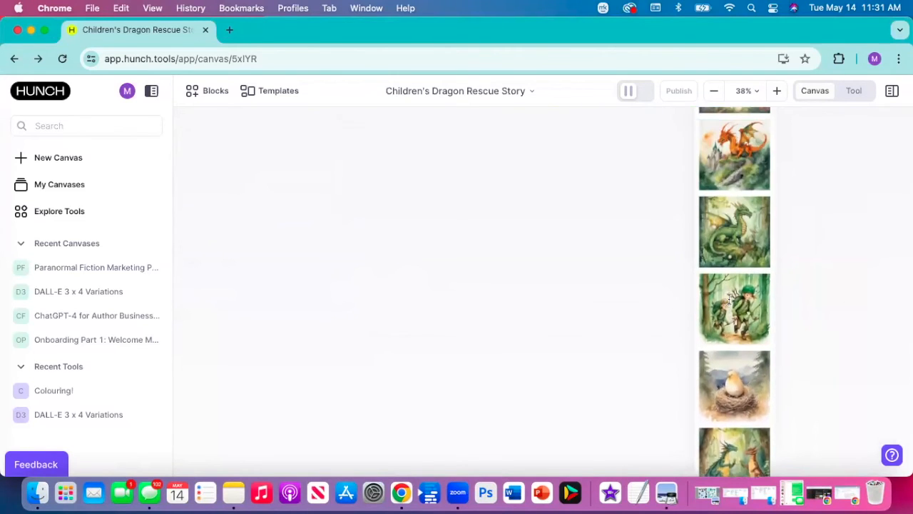
pyautogui.scroll(10, 728, 300)
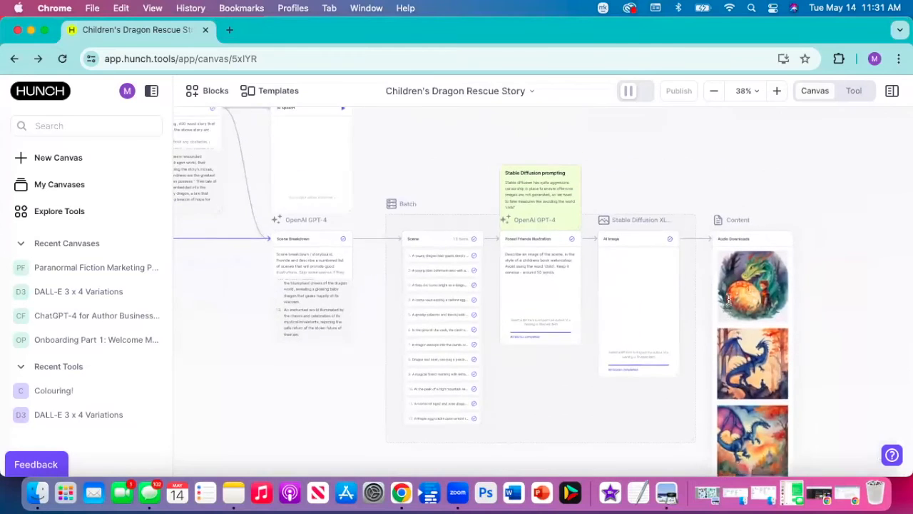
# - Run the AI Speech block to produce an audio narration of the short story
pyautogui.hscroll(-5, 452, 194)
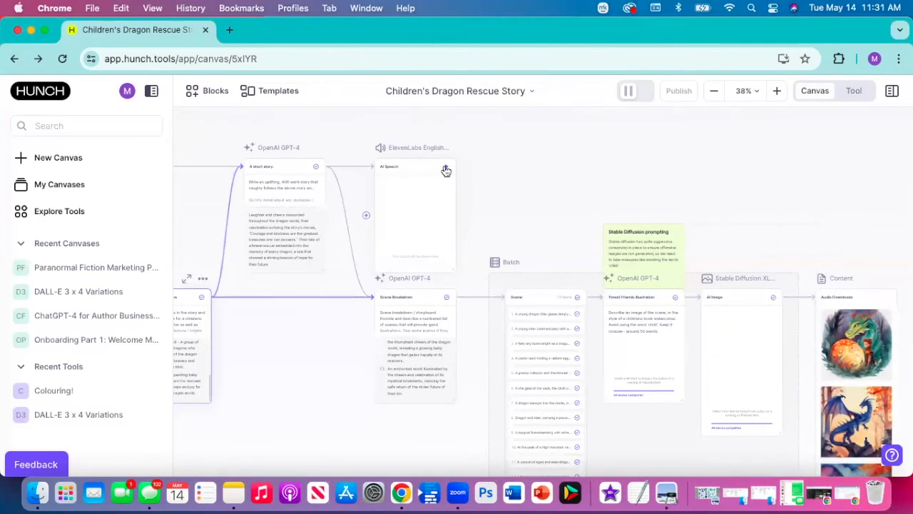
pyautogui.click(446, 170)
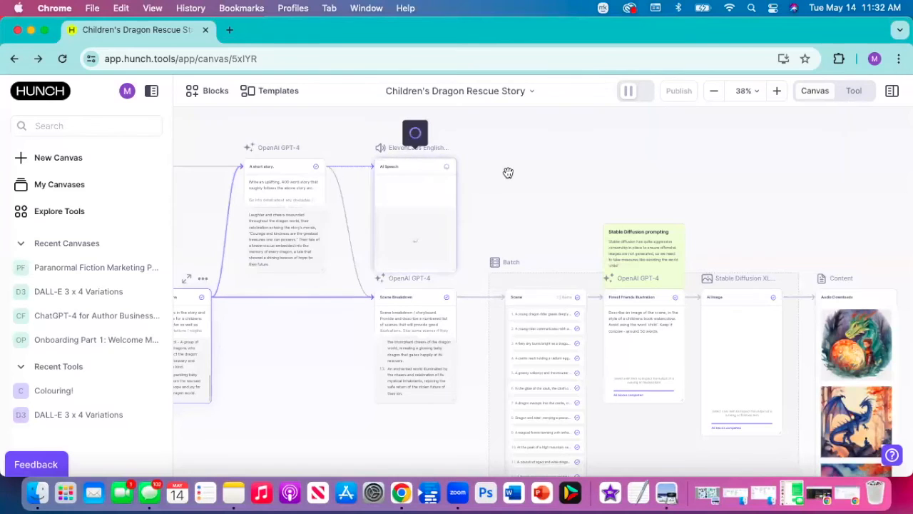
pyautogui.hscroll(3, 522, 175)
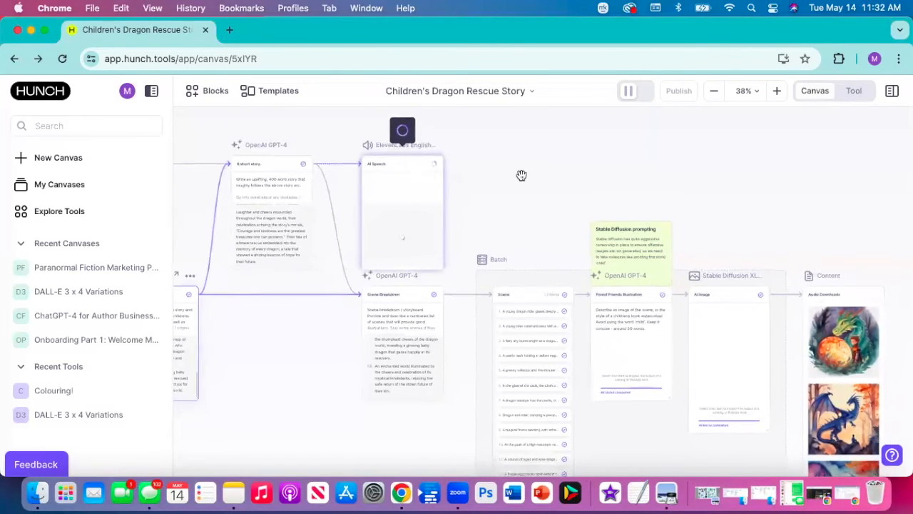
# - Add an Advanced text & code block using OpenAI GPT-4o to the empty canvas area above the Audio Downloads block
pyautogui.hscroll(2, 521, 176)
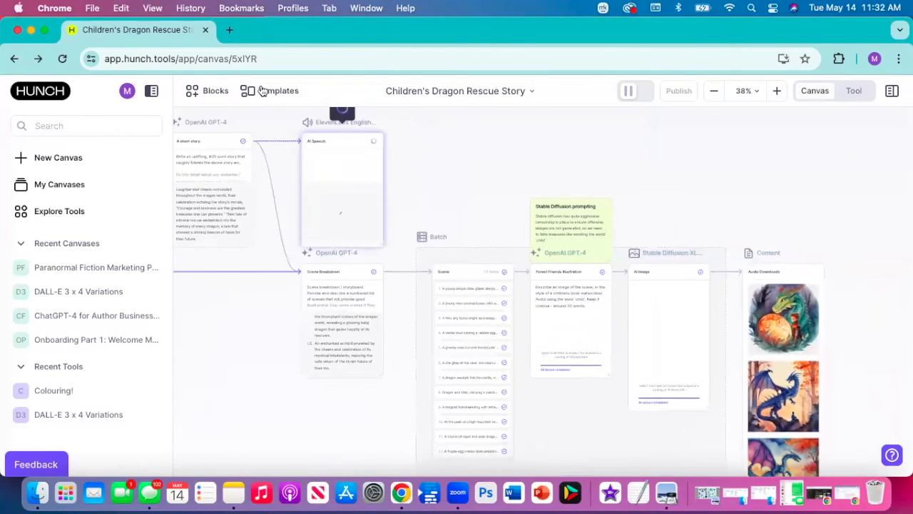
pyautogui.click(216, 92)
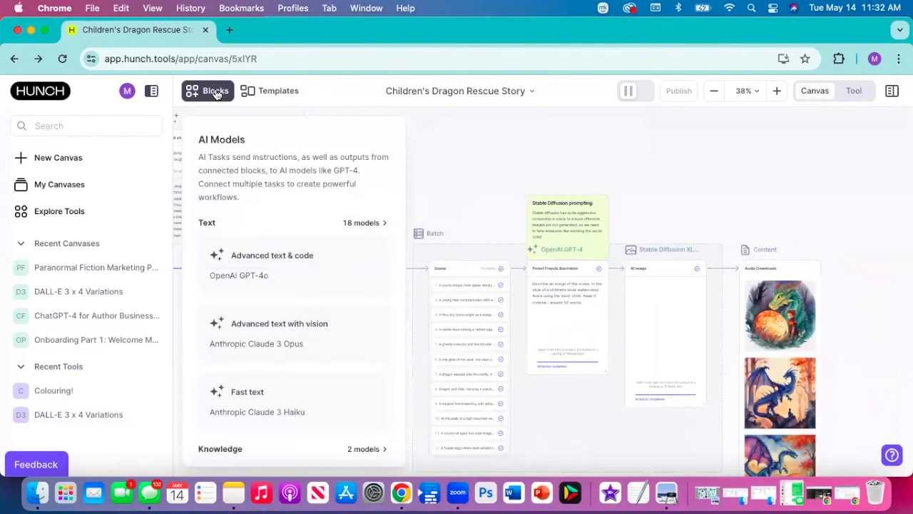
pyautogui.click(259, 266)
pyautogui.moveTo(260, 265); pyautogui.dragTo(850, 182)
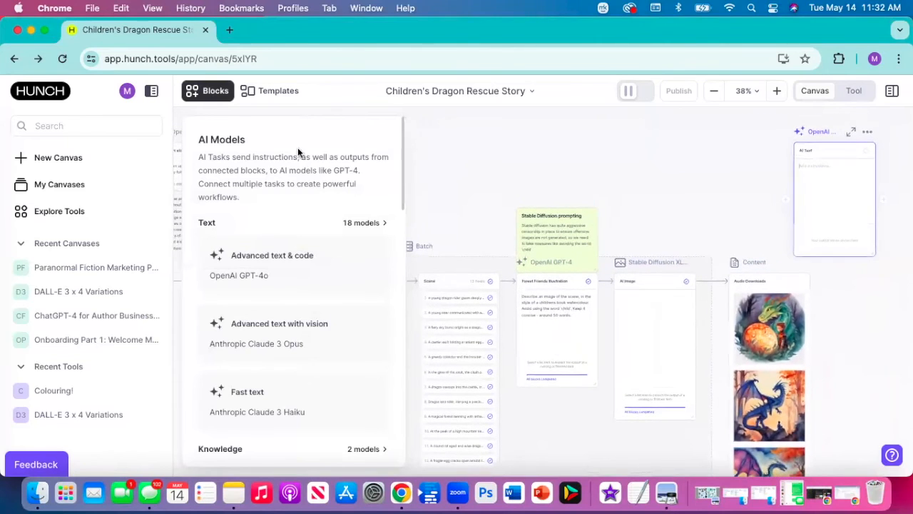
pyautogui.click(209, 99)
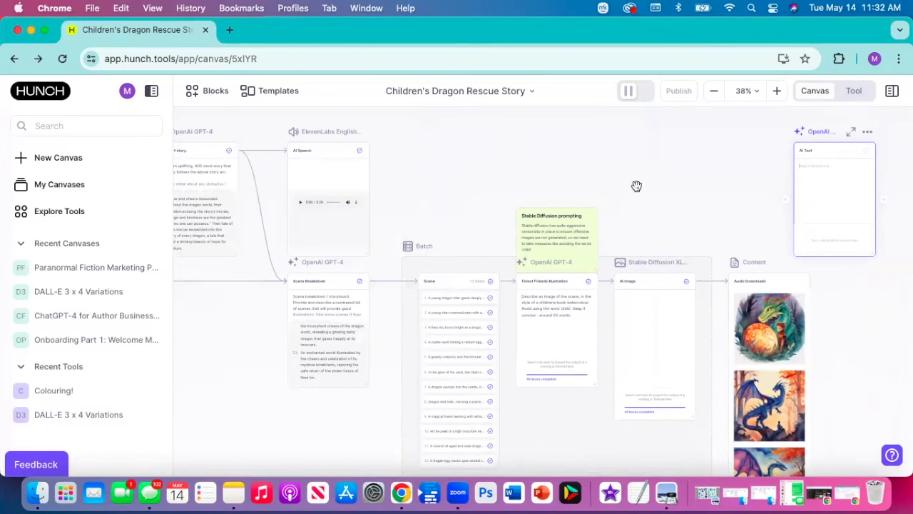
# - Move the A short story block slightly upward and connect its output to the new AI Text block
pyautogui.hscroll(-2, 501, 197)
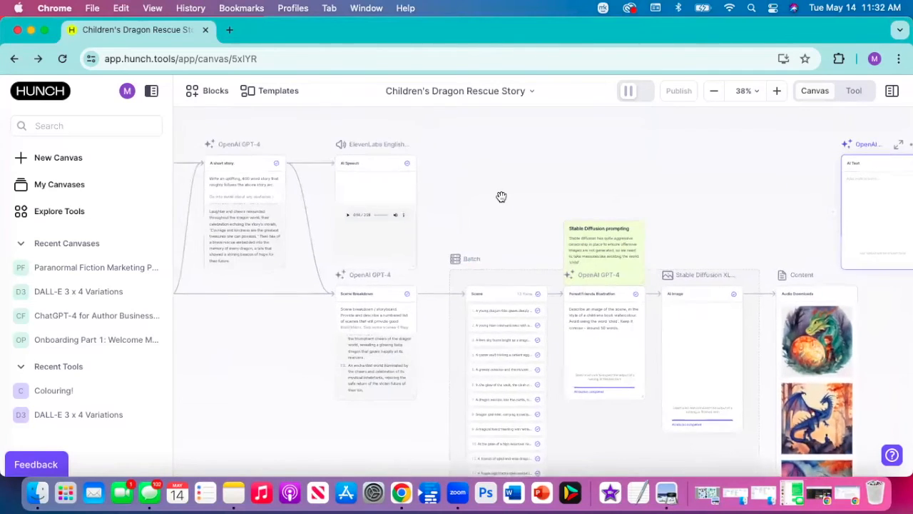
pyautogui.hscroll(-1, 501, 197)
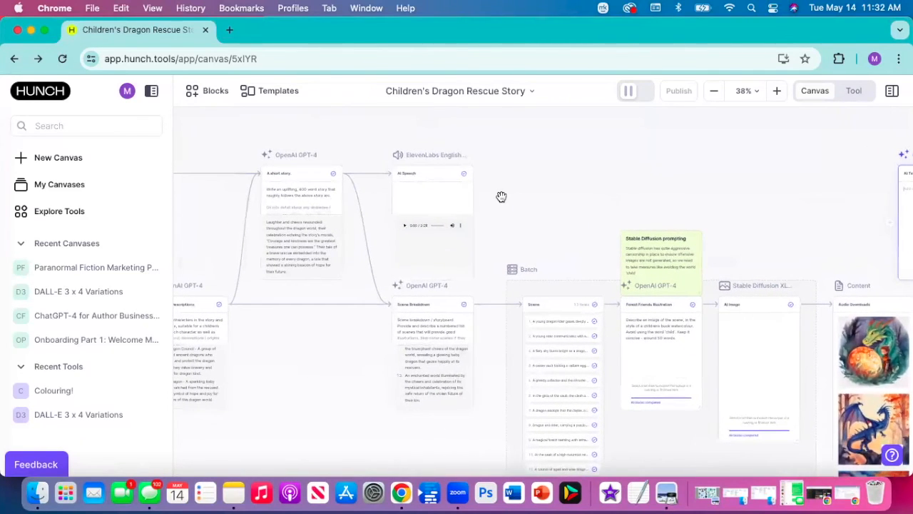
pyautogui.hscroll(-1, 502, 196)
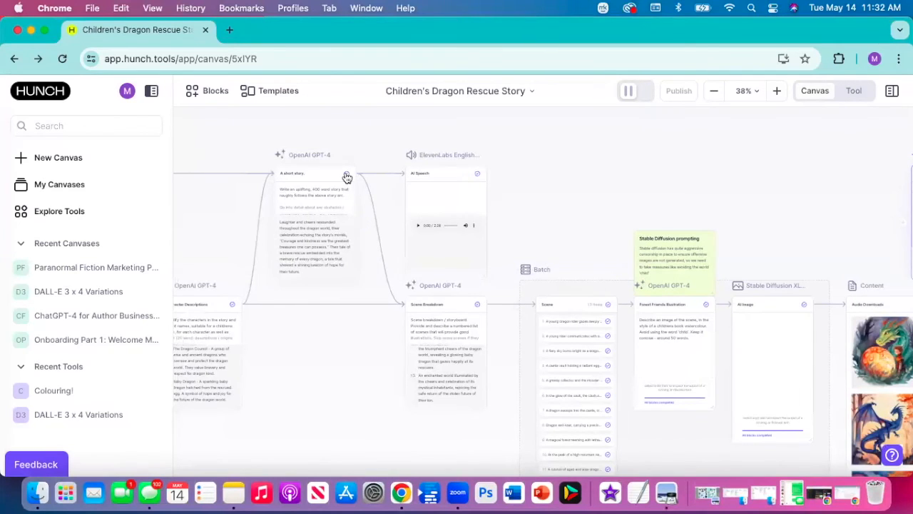
pyautogui.moveTo(516, 193); pyautogui.dragTo(513, 192)
pyautogui.hscroll(1, 513, 193)
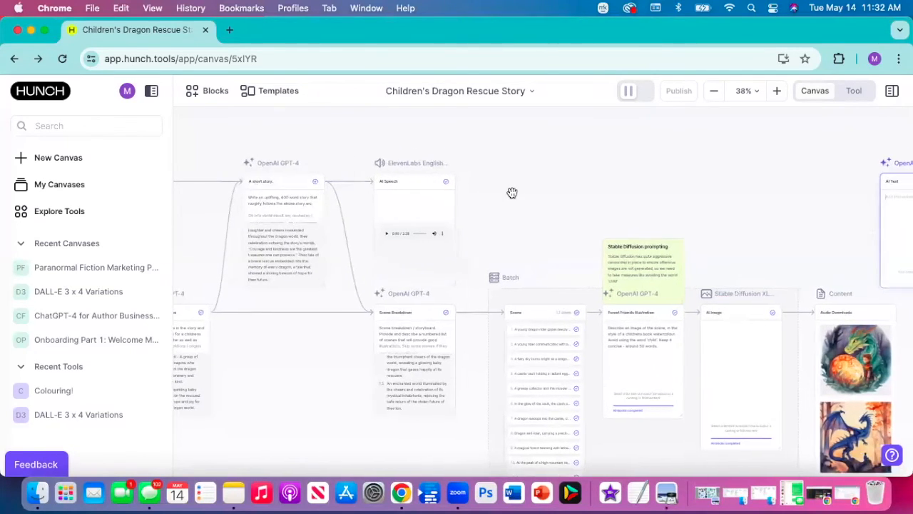
pyautogui.scroll(-4, 510, 193)
pyautogui.moveTo(350, 182); pyautogui.dragTo(362, 164)
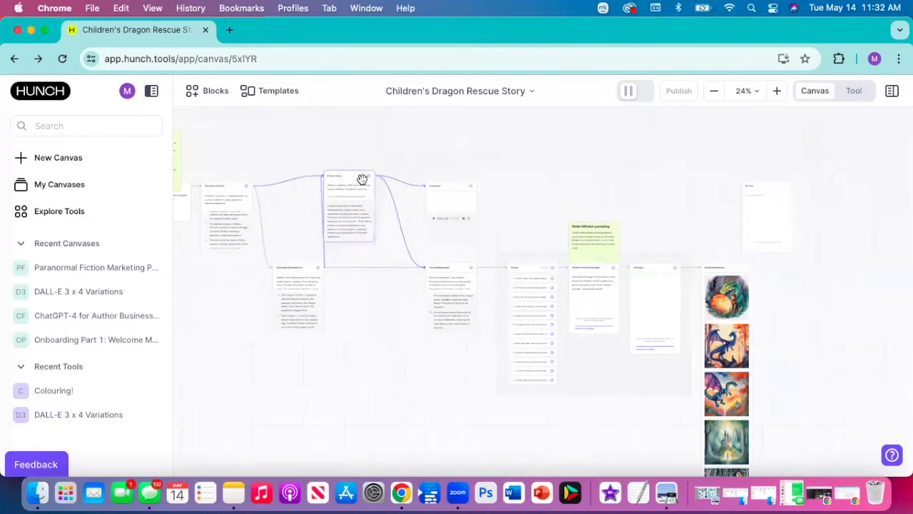
pyautogui.moveTo(379, 207); pyautogui.dragTo(772, 218)
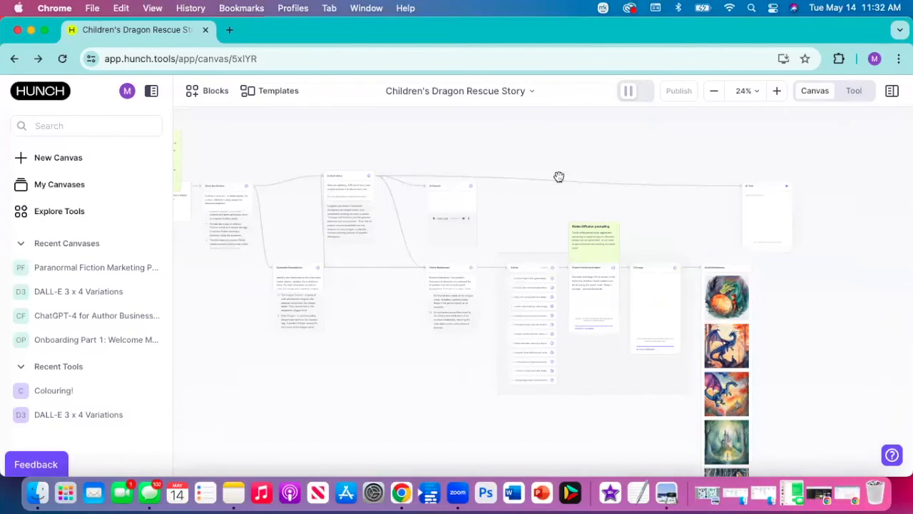
# - Write the AI Text block's prompt as "Create 2 social media posts for this book"
pyautogui.click(765, 195)
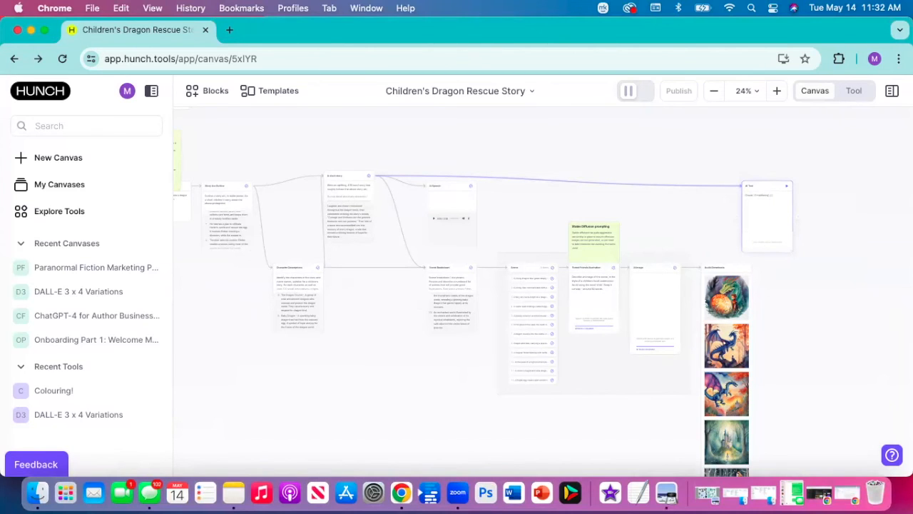
pyautogui.scroll(8, 757, 191)
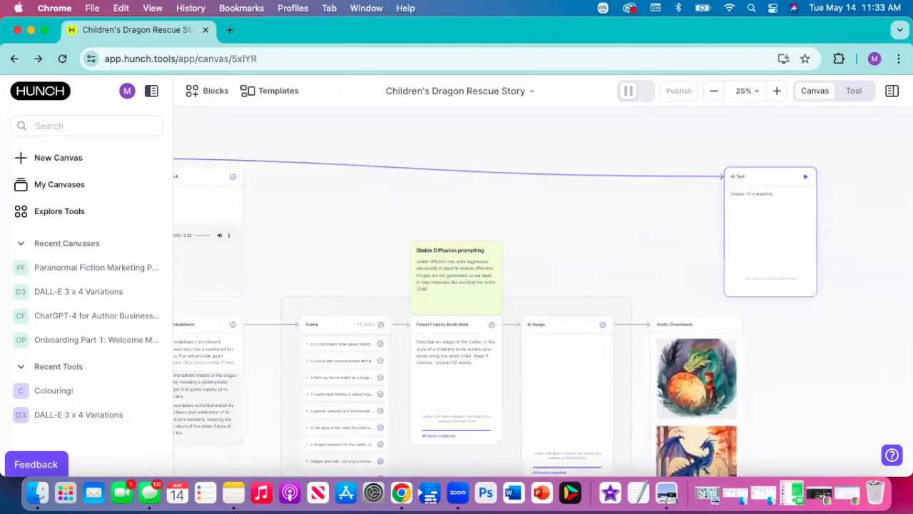
pyautogui.doubleClick(757, 191)
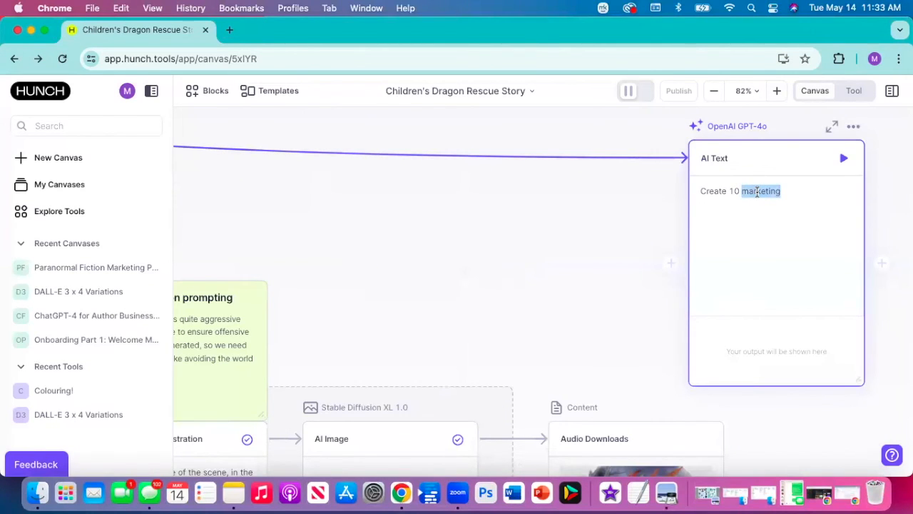
pyautogui.write('social media posts for this b')
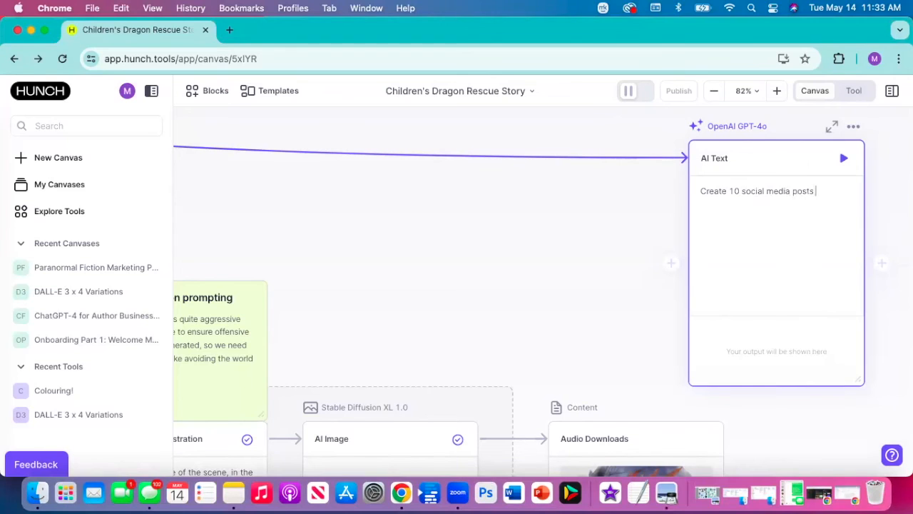
pyautogui.write('ook')
pyautogui.doubleClick(730, 190)
pyautogui.write('2')
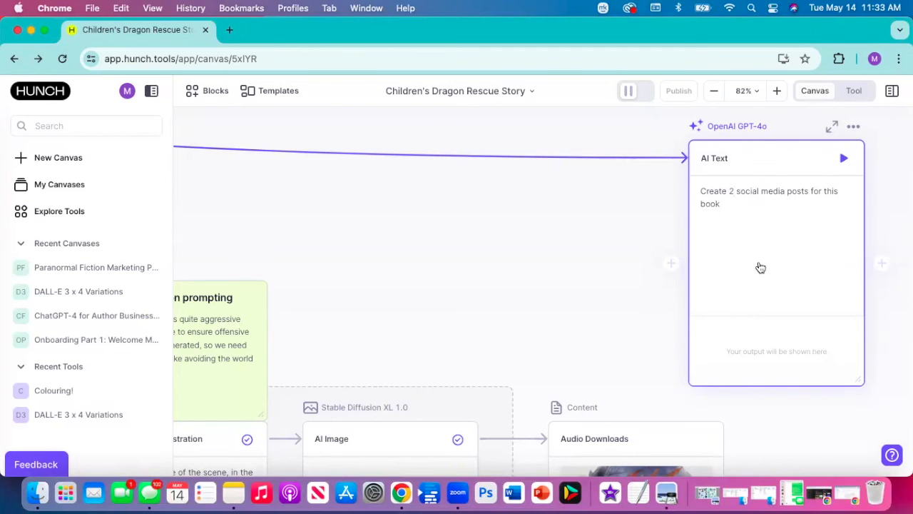
# - Connect the Audio Downloads image block to the AI Text block and rename that text block "Social Media Posts"
pyautogui.scroll(-3, 761, 267)
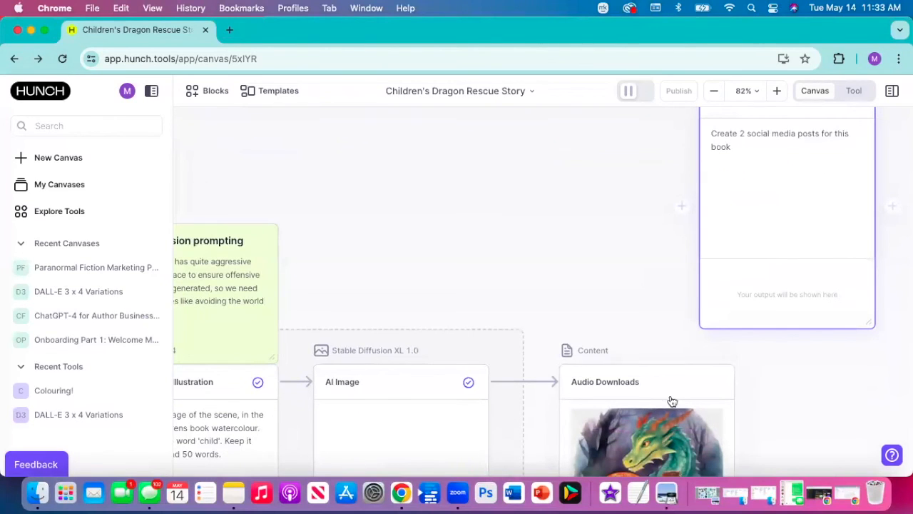
pyautogui.scroll(-5, 668, 401)
pyautogui.scroll(-2, 659, 402)
pyautogui.scroll(-10, 657, 402)
pyautogui.scroll(-3, 658, 432)
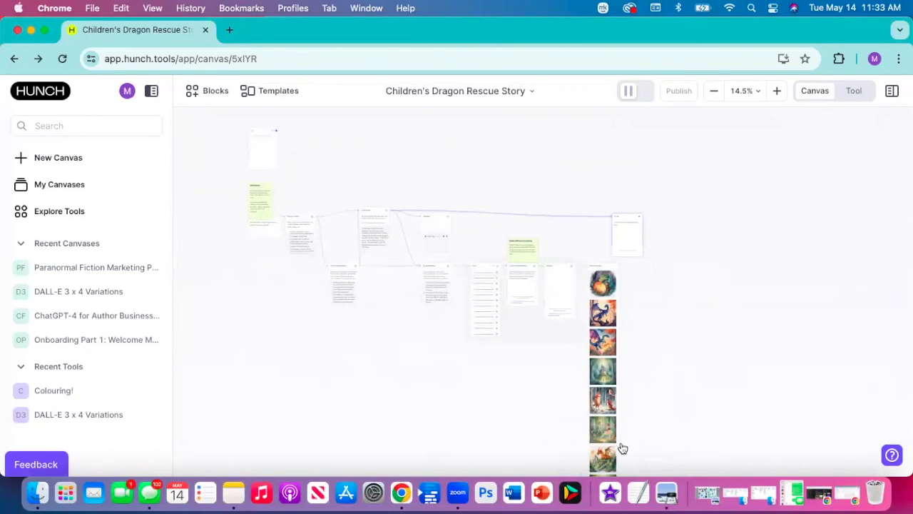
pyautogui.moveTo(628, 216); pyautogui.dragTo(625, 244)
pyautogui.scroll(5, 630, 242)
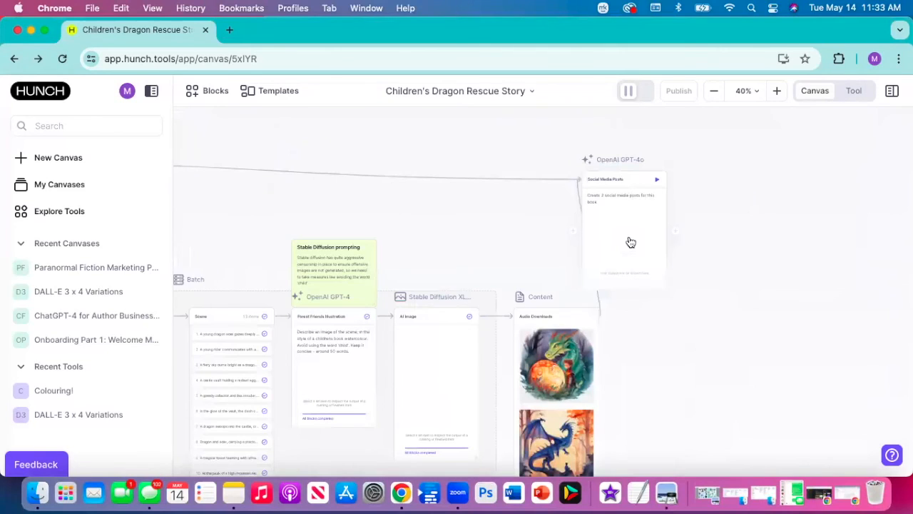
pyautogui.scroll(3, 630, 242)
pyautogui.scroll(-3, 632, 240)
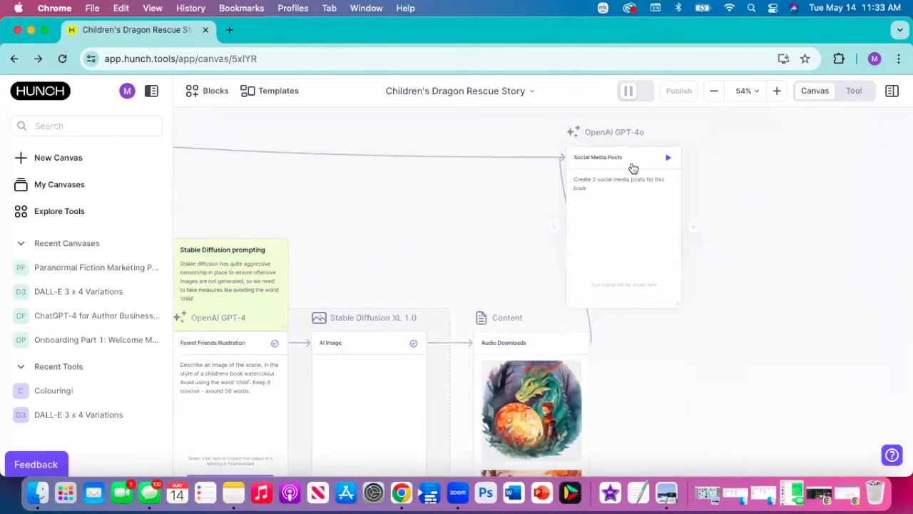
# - Run the Social Media Posts block to generate the two posts from the story and illustrations
pyautogui.click(668, 159)
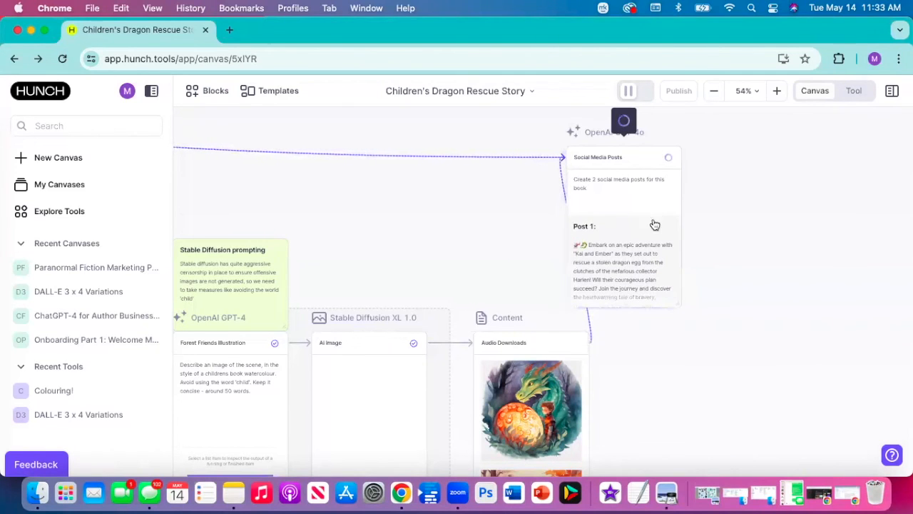
pyautogui.scroll(-2, 653, 235)
pyautogui.scroll(-2, 653, 235)
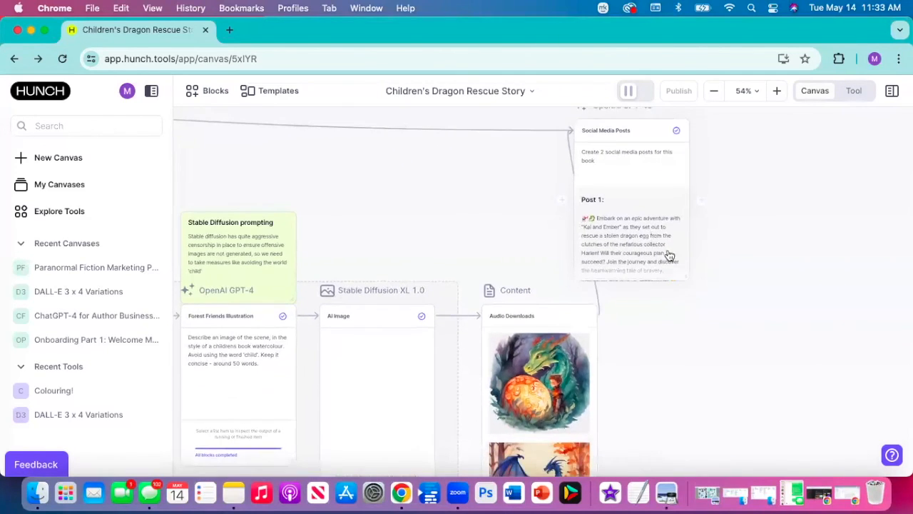
# - Enlarge the Social Media Posts block until the first post's text and its full dragon image fit inside
pyautogui.moveTo(688, 275); pyautogui.dragTo(882, 412)
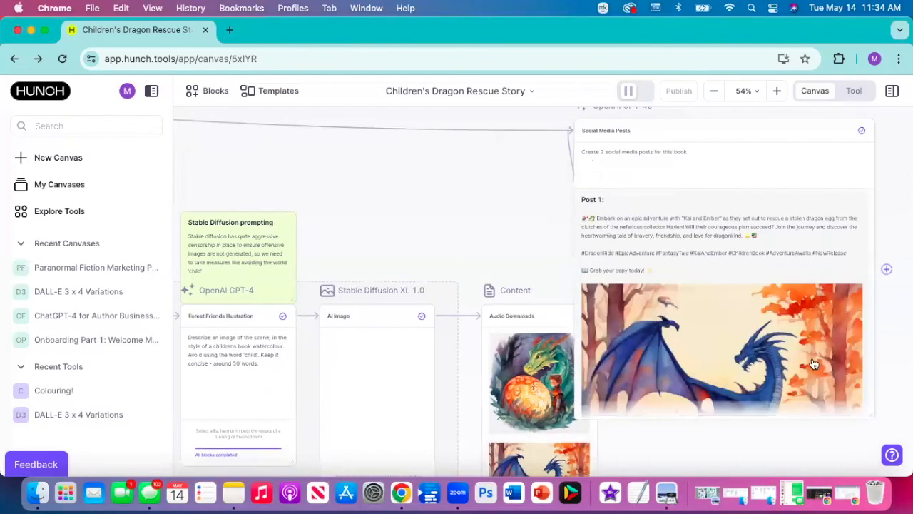
pyautogui.scroll(-6, 760, 307)
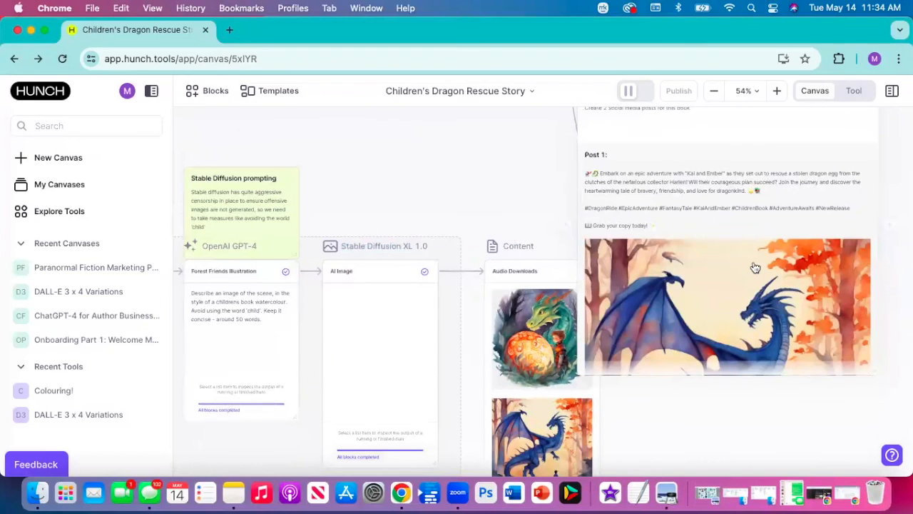
pyautogui.scroll(-7, 757, 268)
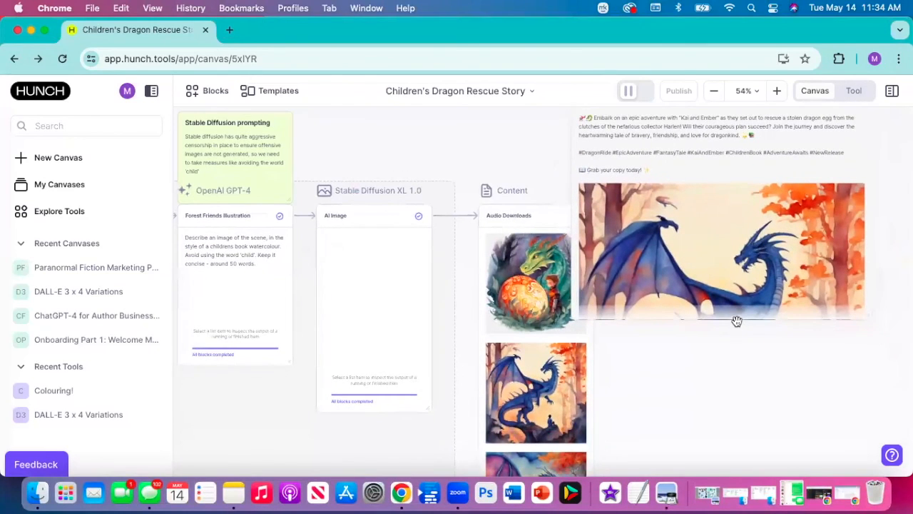
pyautogui.moveTo(865, 319); pyautogui.dragTo(888, 448)
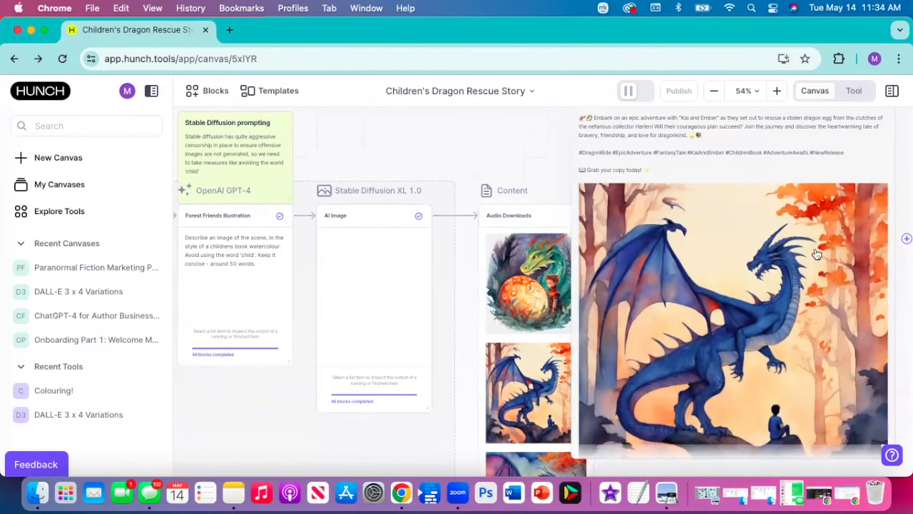
pyautogui.scroll(2, 812, 247)
pyautogui.scroll(-4, 812, 247)
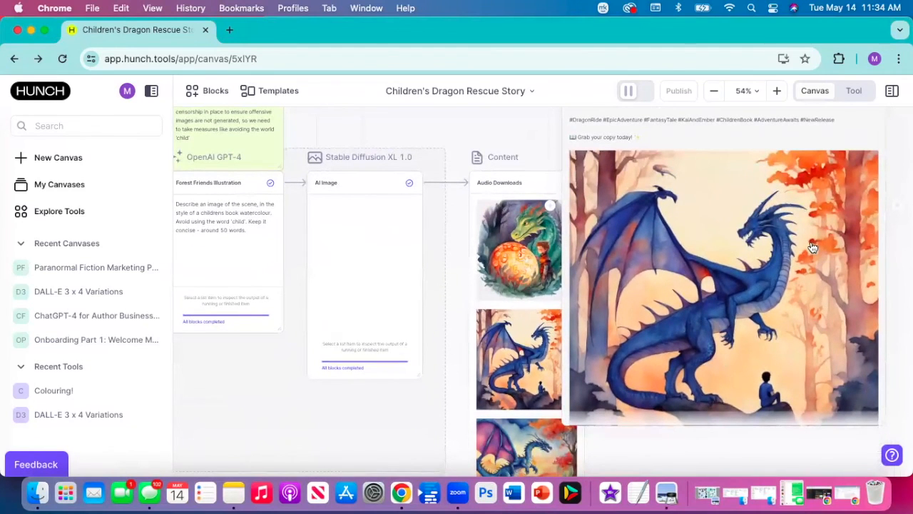
pyautogui.scroll(-1, 246, 388)
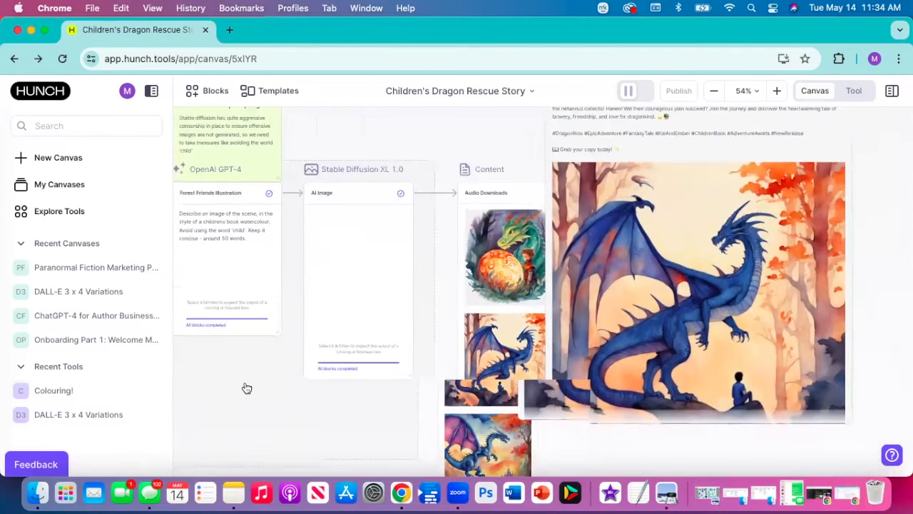
pyautogui.scroll(-5, 246, 387)
pyautogui.moveTo(336, 255); pyautogui.dragTo(636, 197)
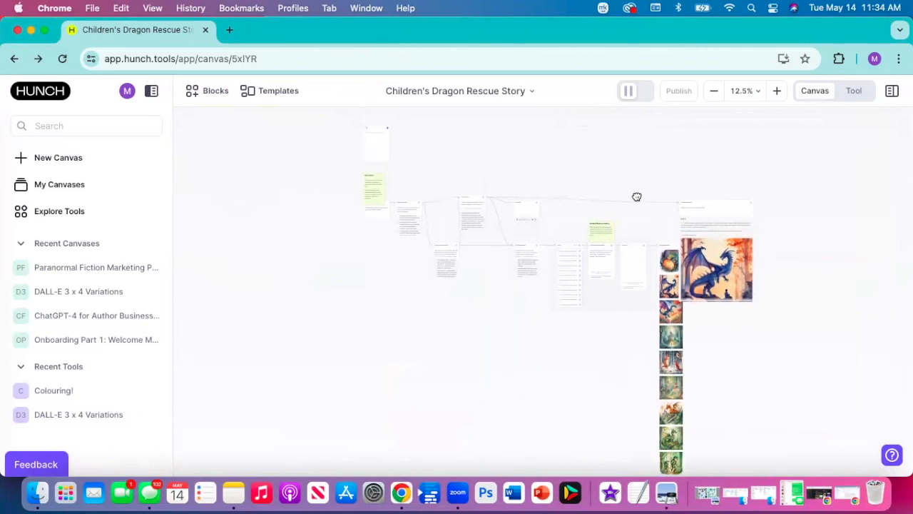